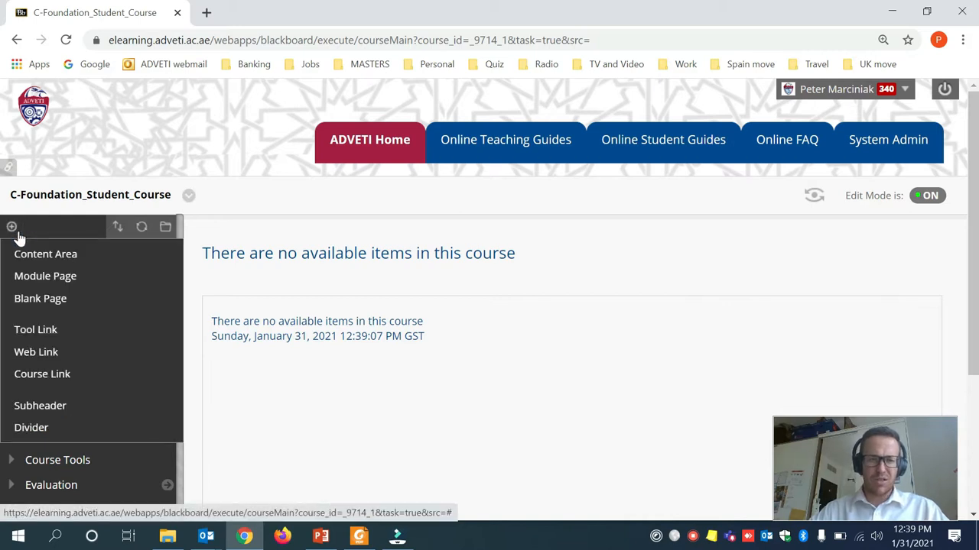
Add a Blackboard Collaborate Ultra tool link named 'Online class', available to users.
left_click(50, 340)
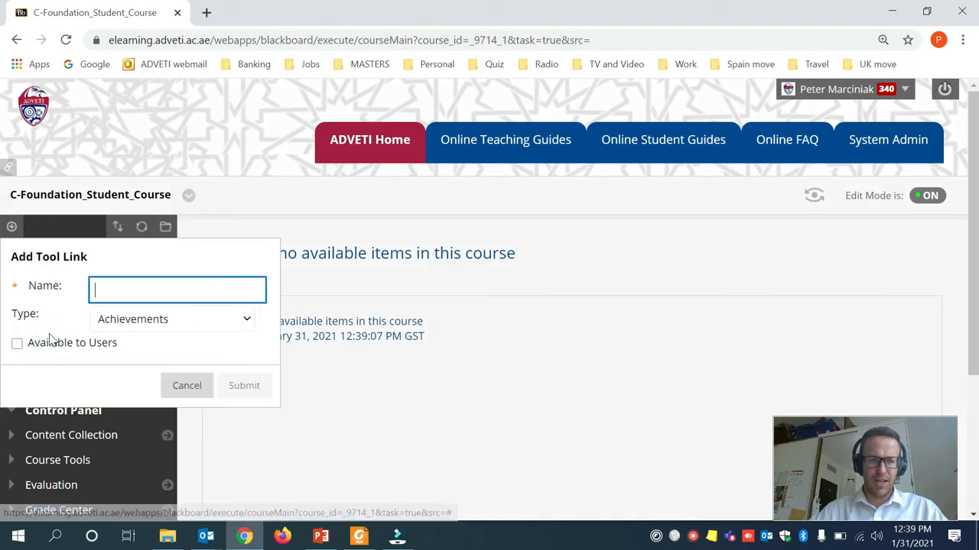
left_click(110, 295)
type("On")
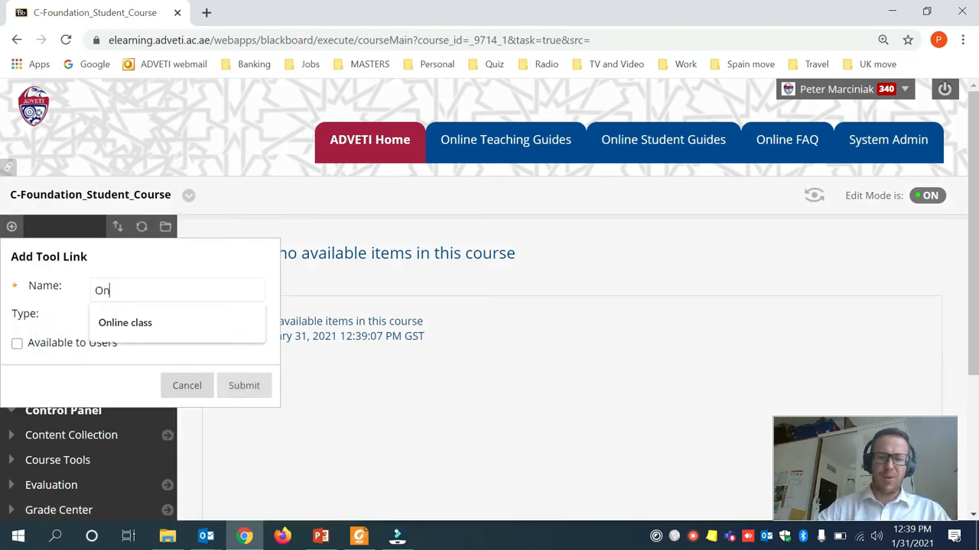
type("line class")
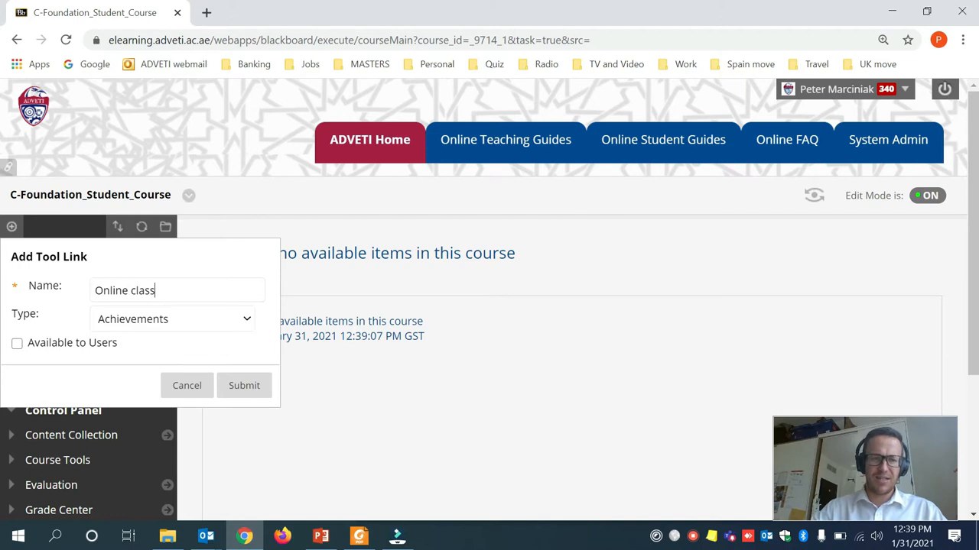
left_click(162, 322)
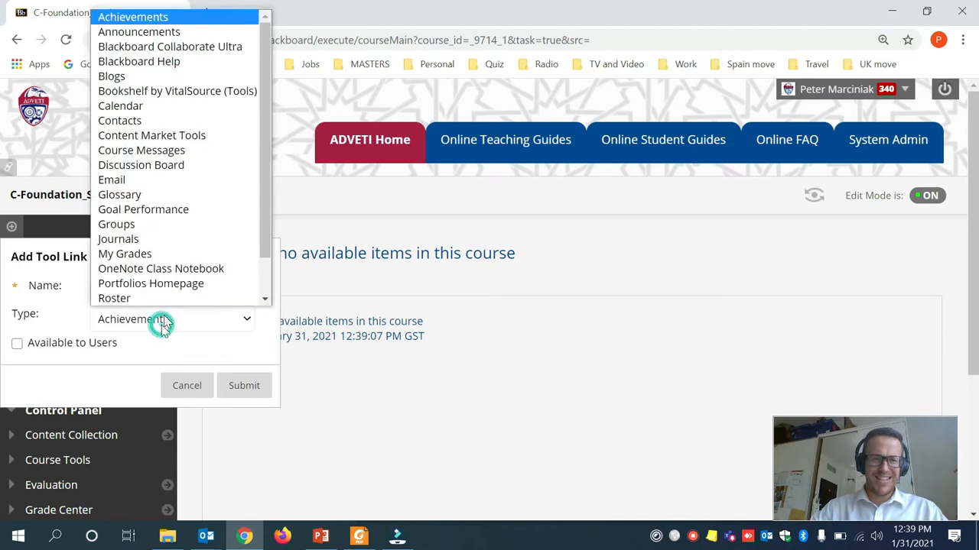
left_click(214, 49)
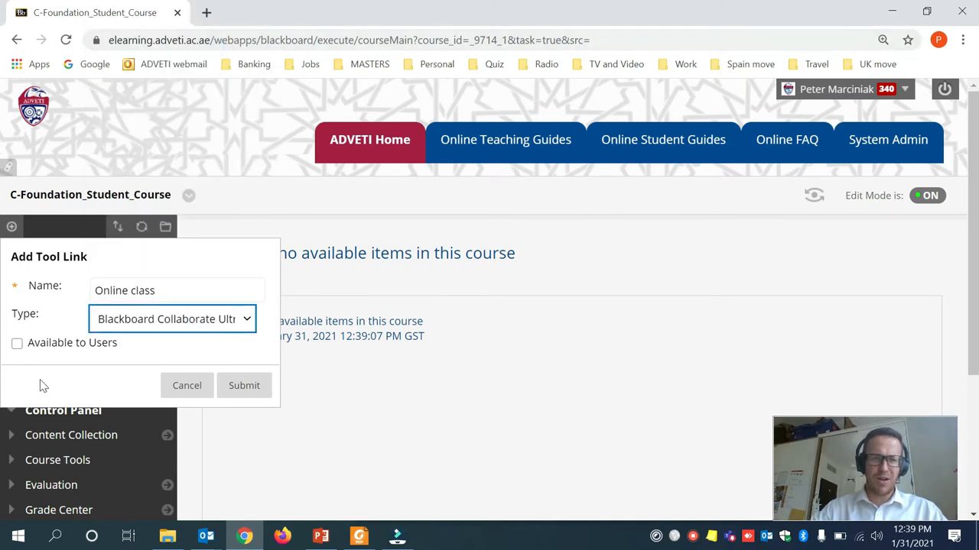
left_click(17, 346)
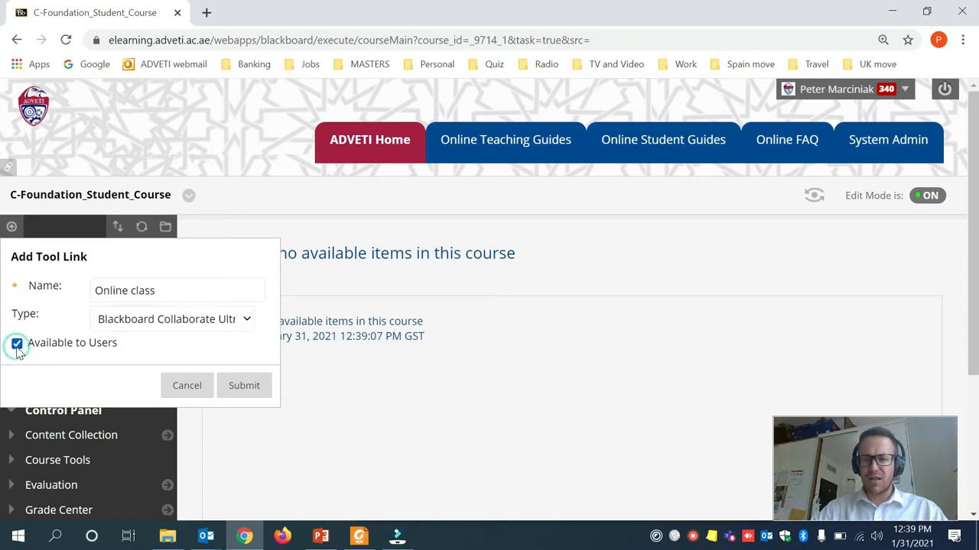
left_click(255, 387)
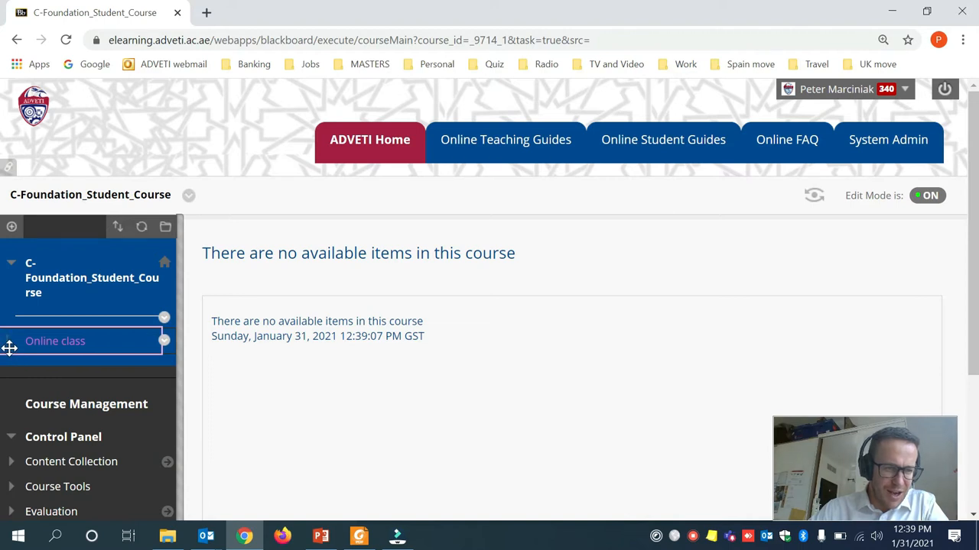
Move Online class above the divider and add a new divider above it.
left_click_drag(9, 348, 9, 311)
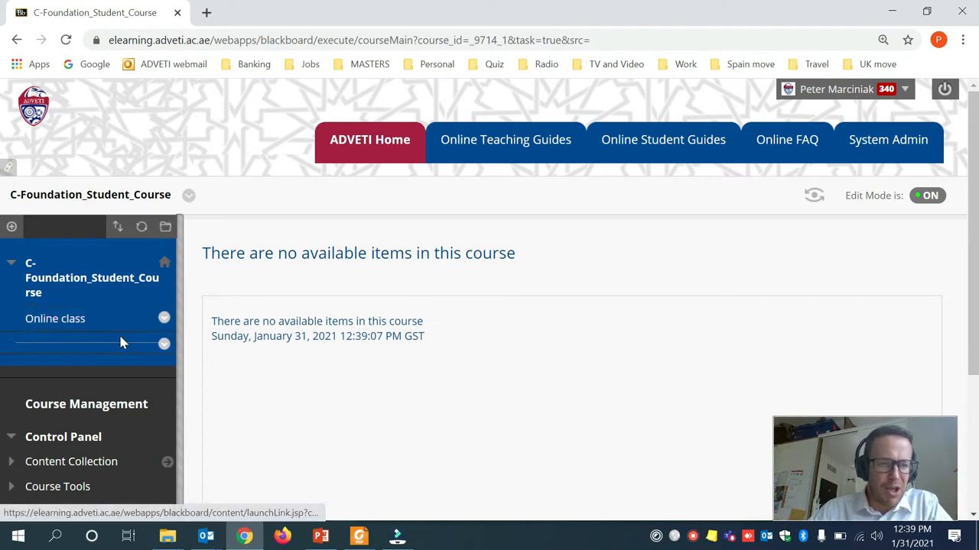
left_click(11, 227)
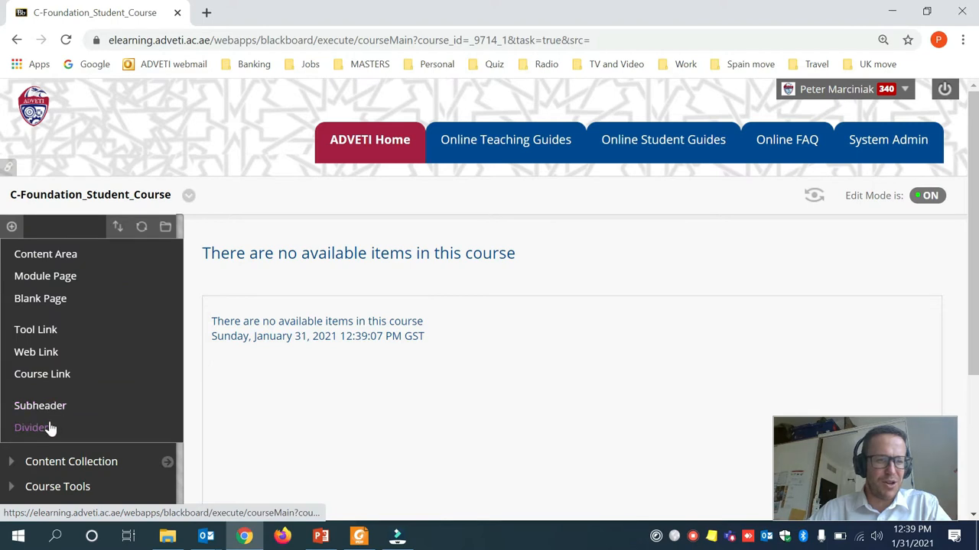
left_click(30, 428)
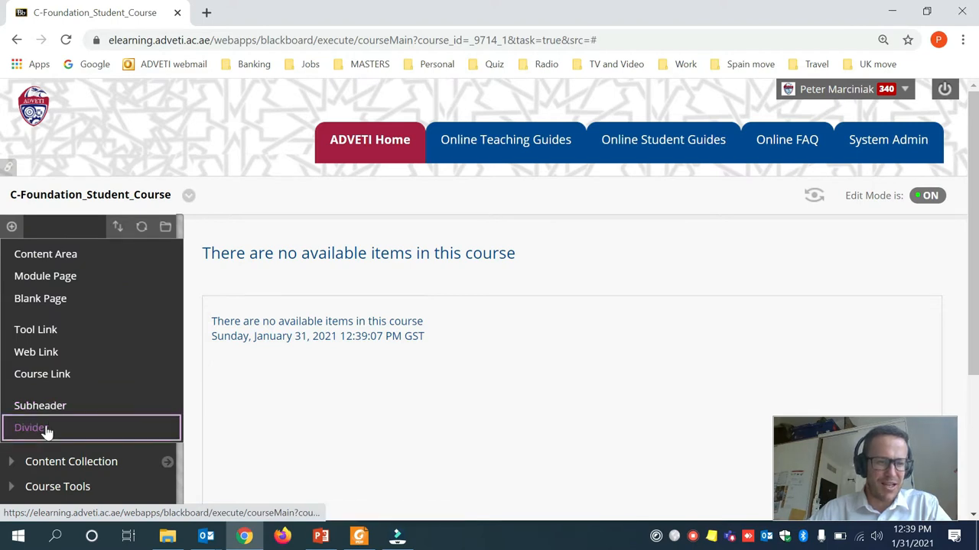
left_click_drag(13, 342, 15, 313)
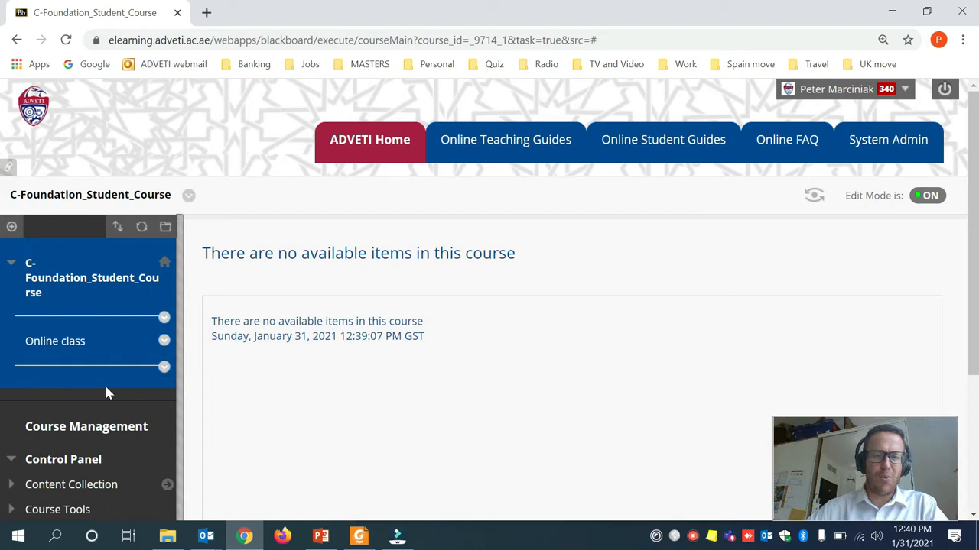
left_click(66, 353)
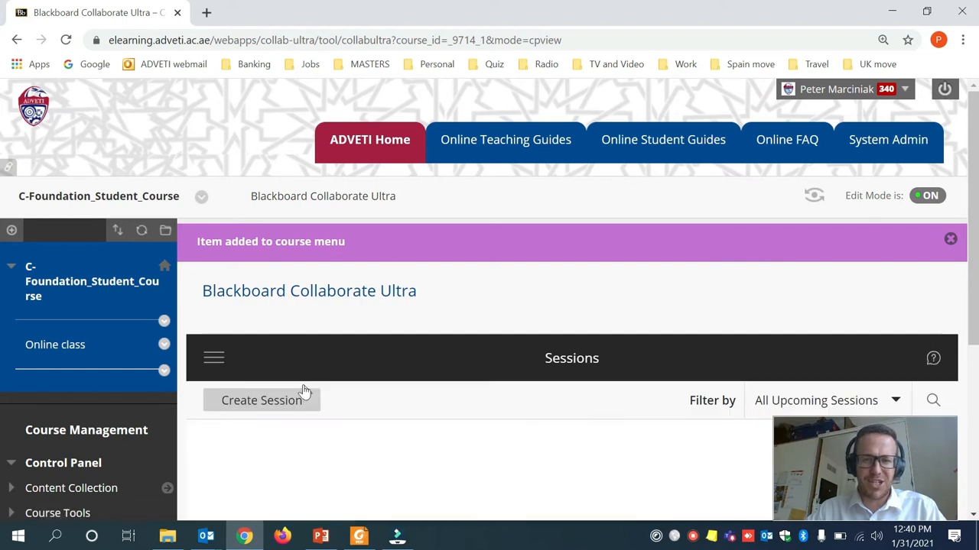
Unlock the Course Room, then lock it again.
scroll(304, 388, "down", 2)
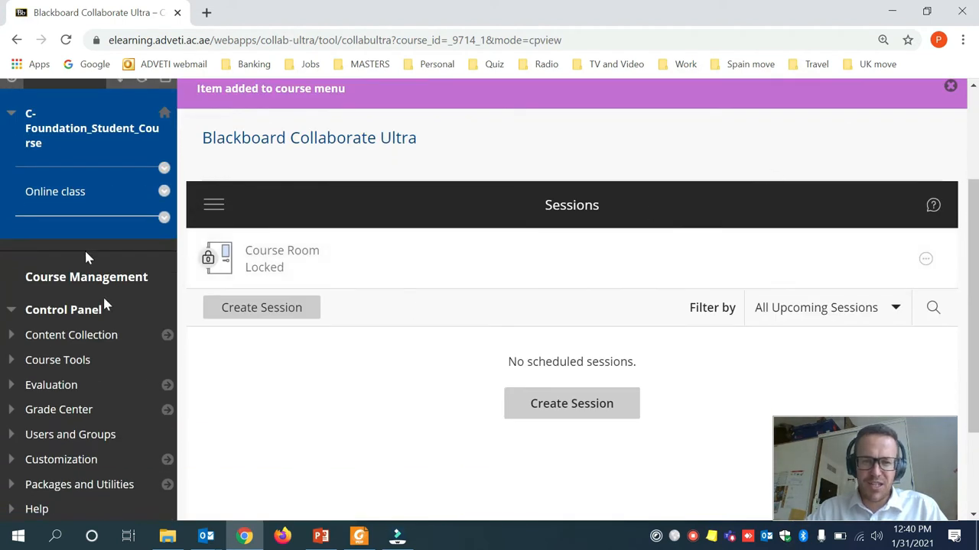
left_click(926, 263)
left_click(828, 380)
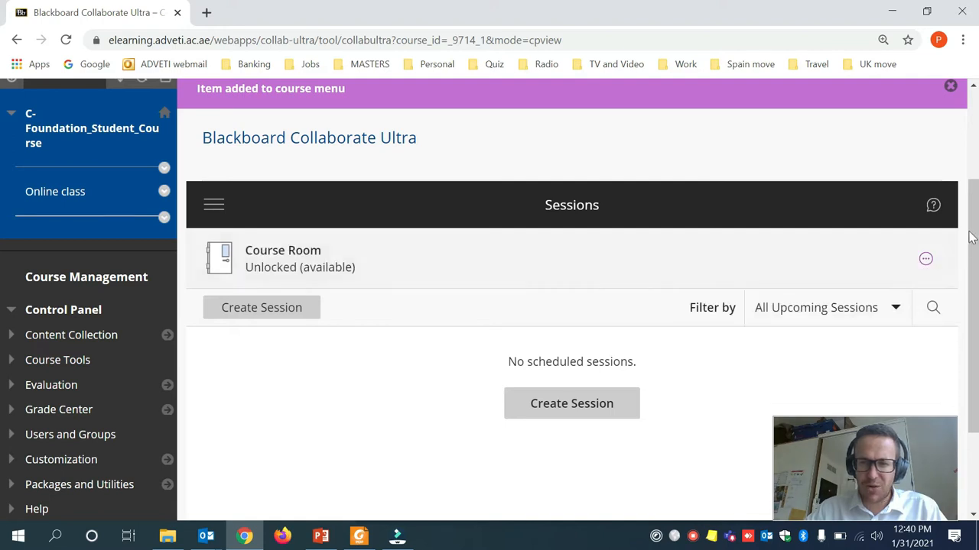
left_click(931, 265)
left_click(736, 499)
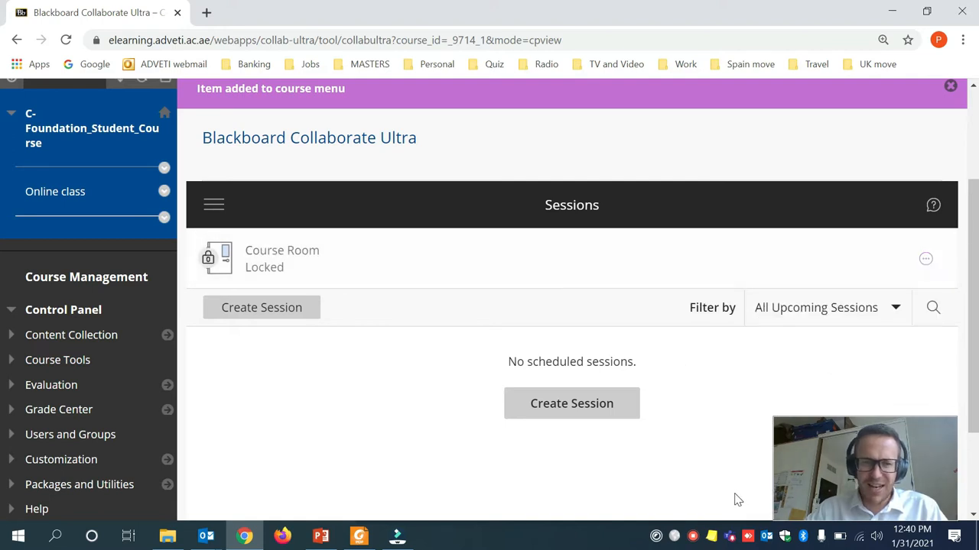
scroll(240, 354, "down", 1)
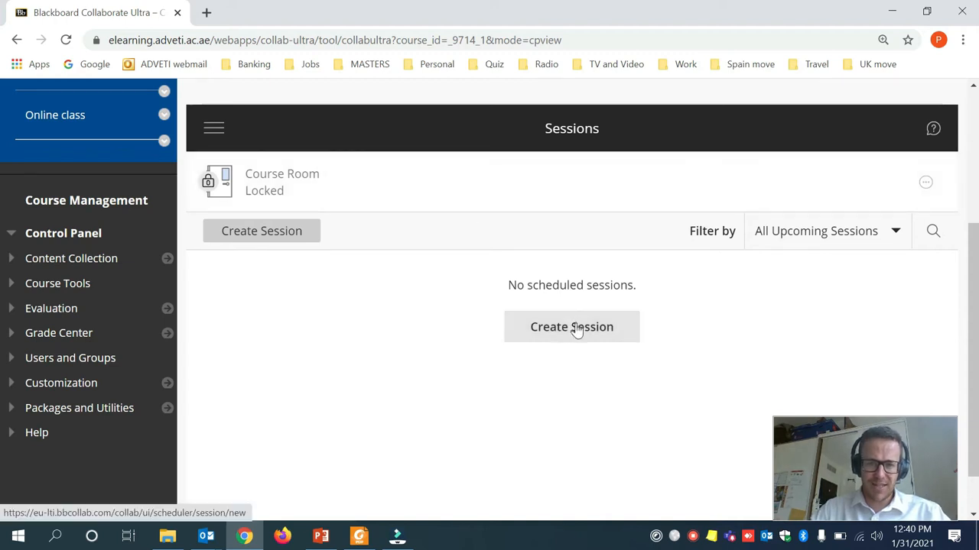
left_click(288, 239)
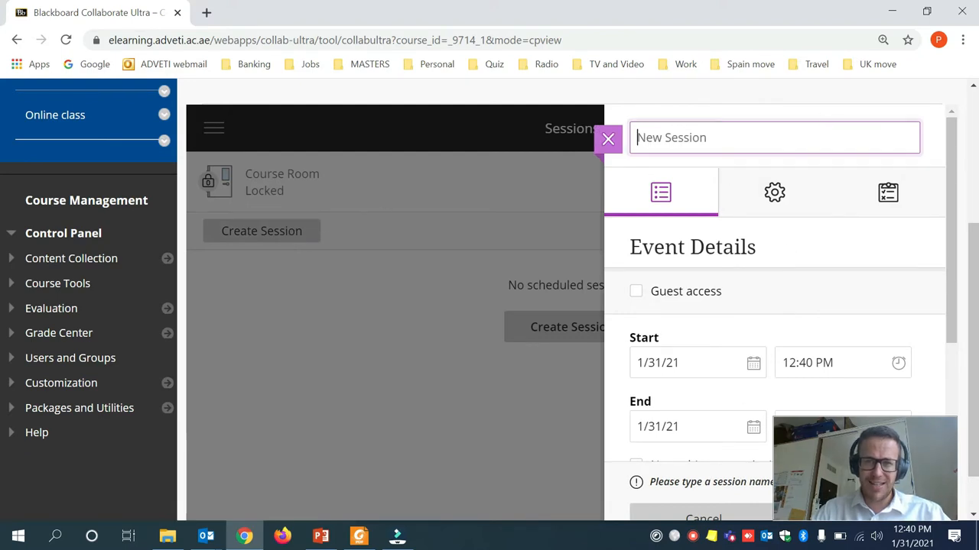
Type a name into the new session's name field, then erase it back to the default.
left_click(718, 138)
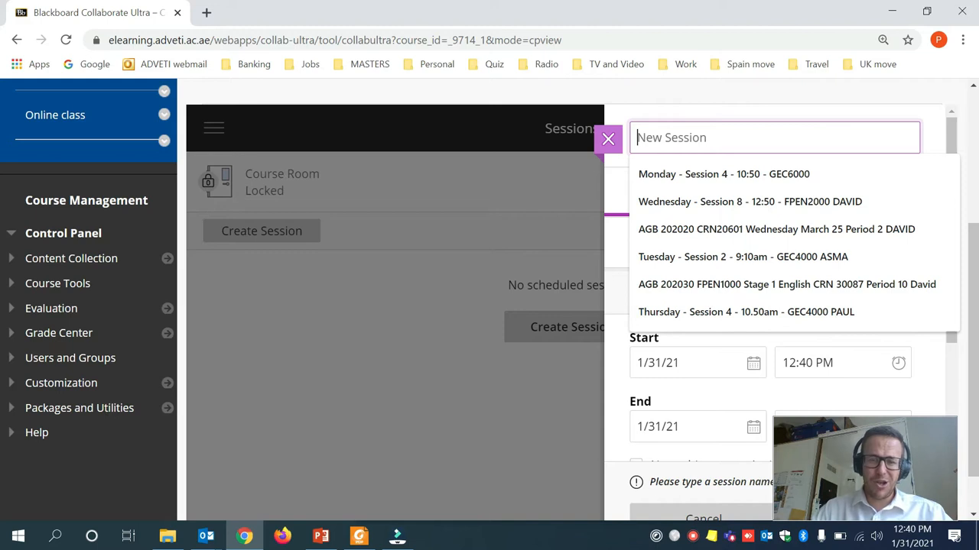
type("Pete")
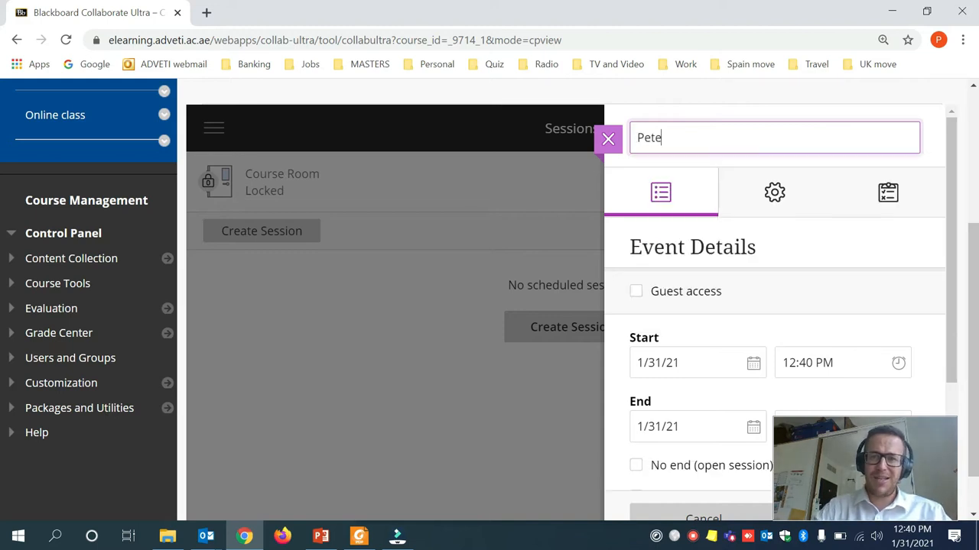
type("'s")
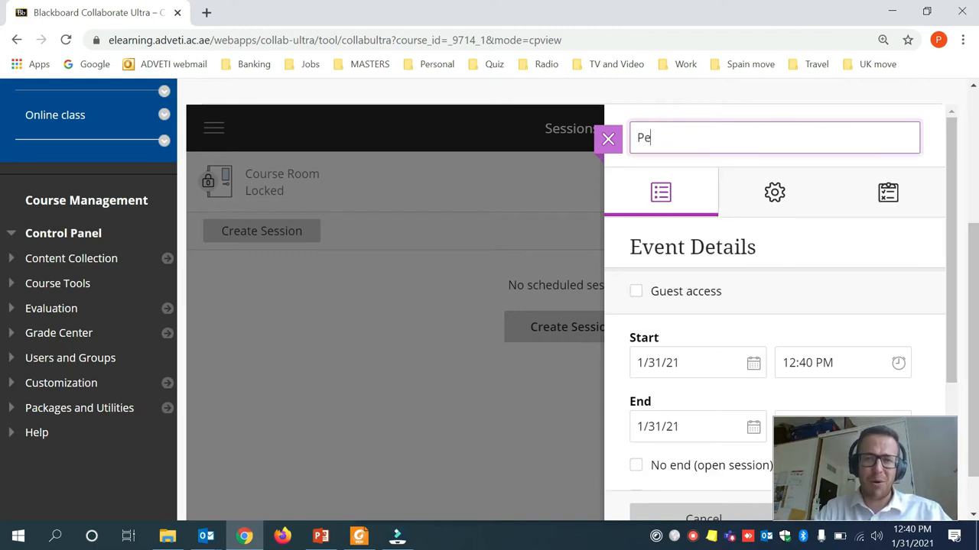
key("BackSpace")
key("BackSpace")
key("BackSpace")
key("BackSpace")
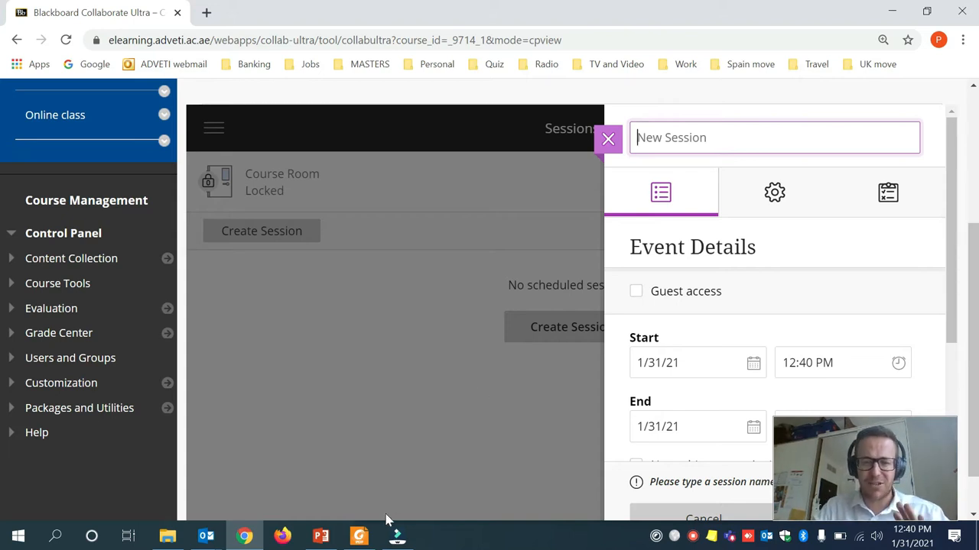
left_click(321, 539)
Present slide 2 with the English, CRN 2003, Period 3, 9.30am details, then end the show.
left_click(120, 254)
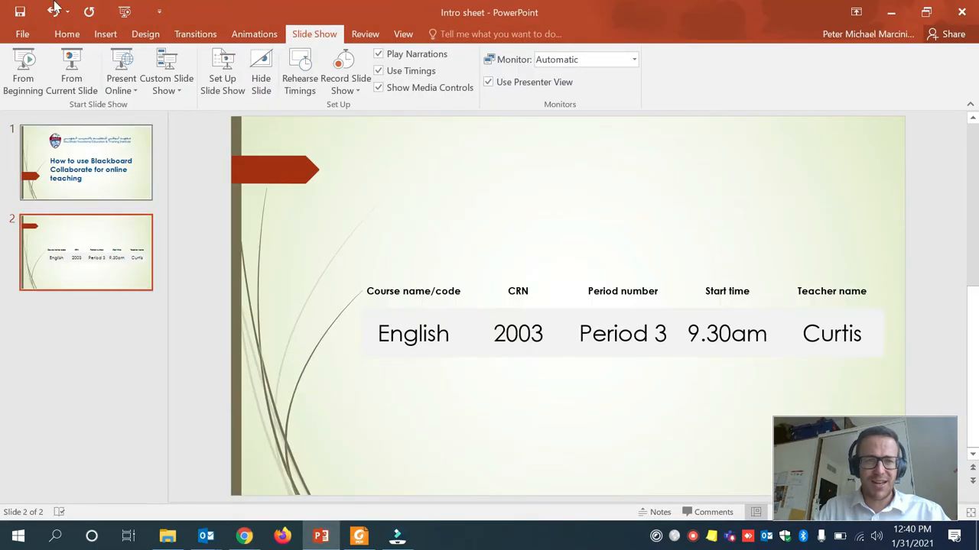
left_click(76, 74)
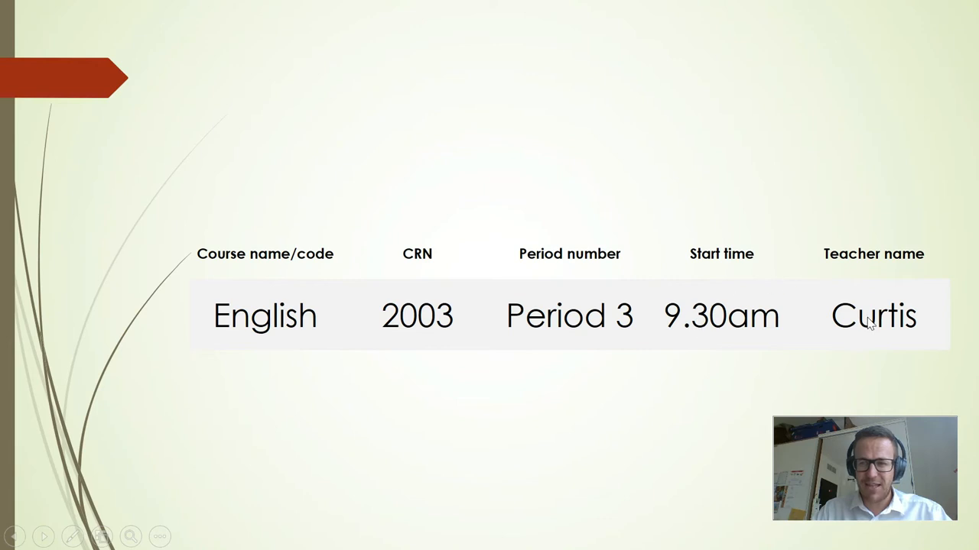
key("Escape")
Name the session 'English - 2003 - Period 3 - 9.30am' followed by the teacher's surname.
left_click(245, 535)
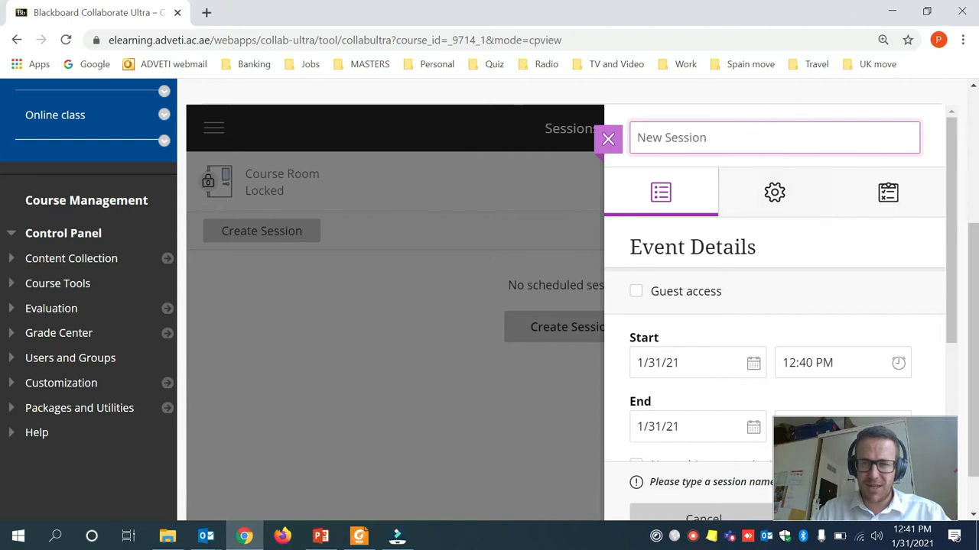
type("English")
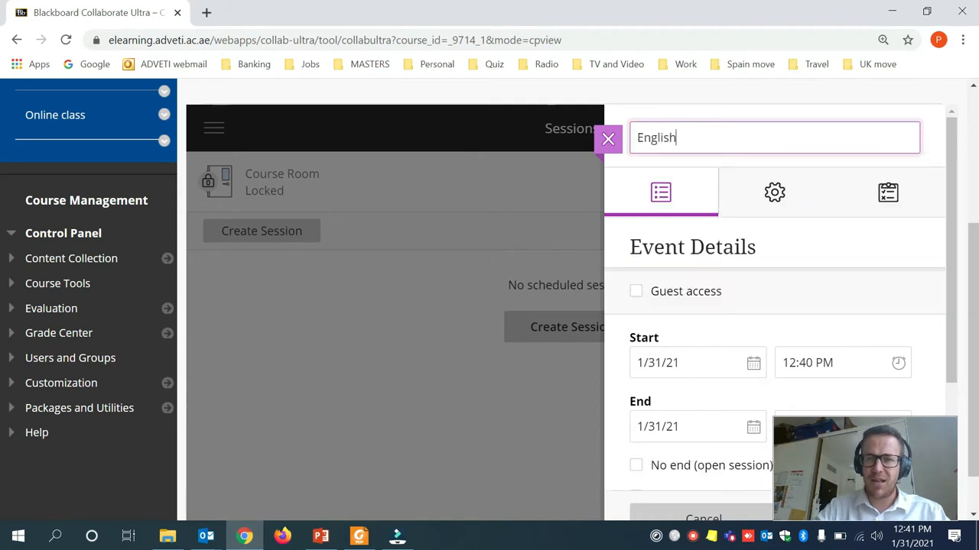
type(" - 2003-")
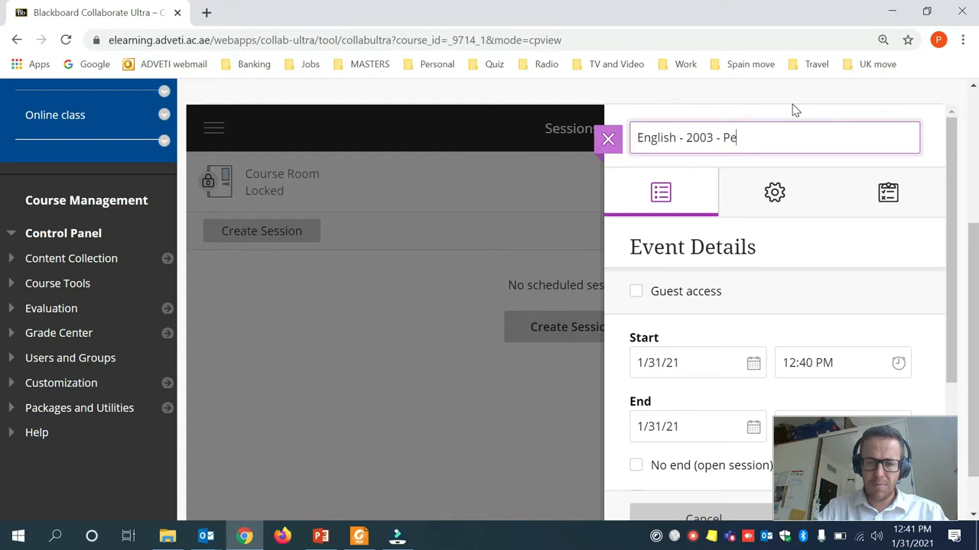
type("Period 3 - 9")
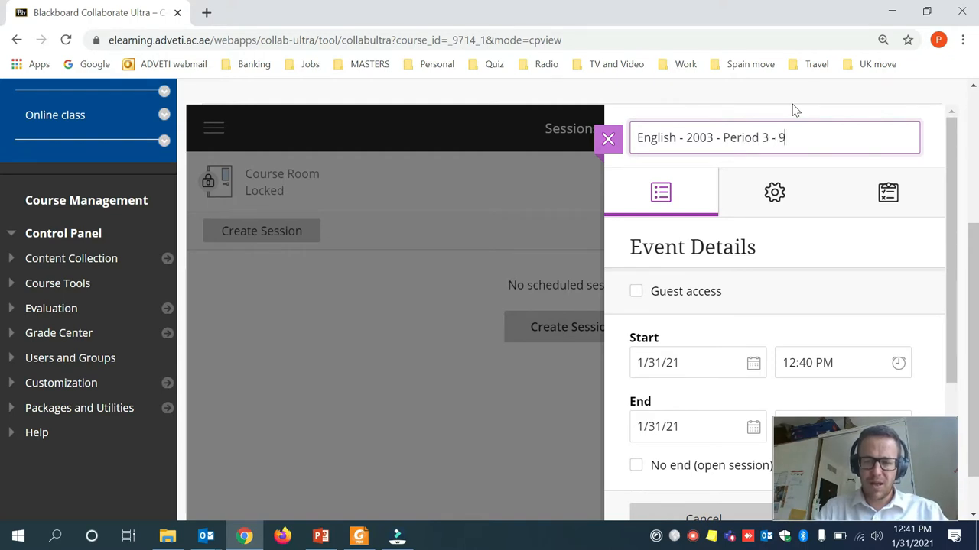
type(".30am - Curtis")
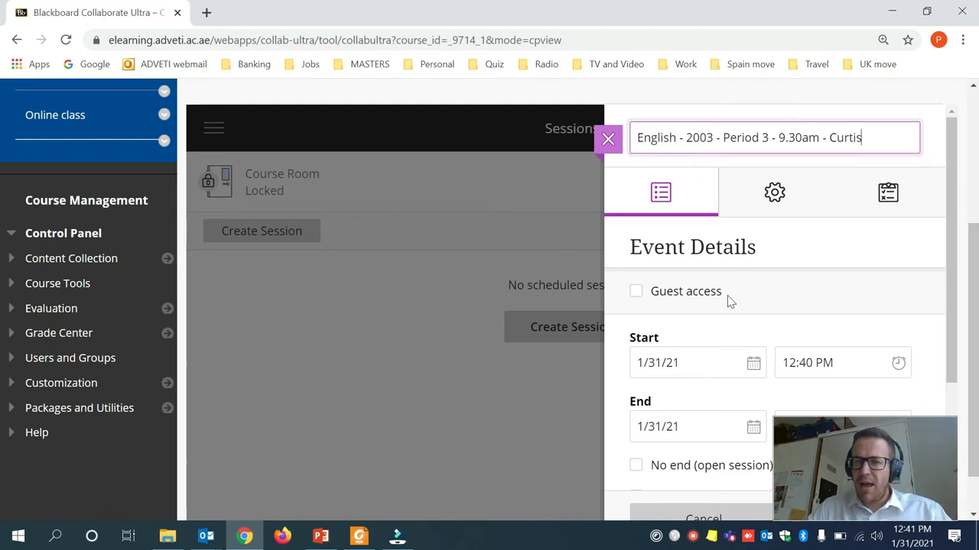
scroll(749, 317, "down", 1)
scroll(733, 320, "up", 1)
left_click(651, 297)
Enable guest access with guests joining as Participants.
left_click(637, 296)
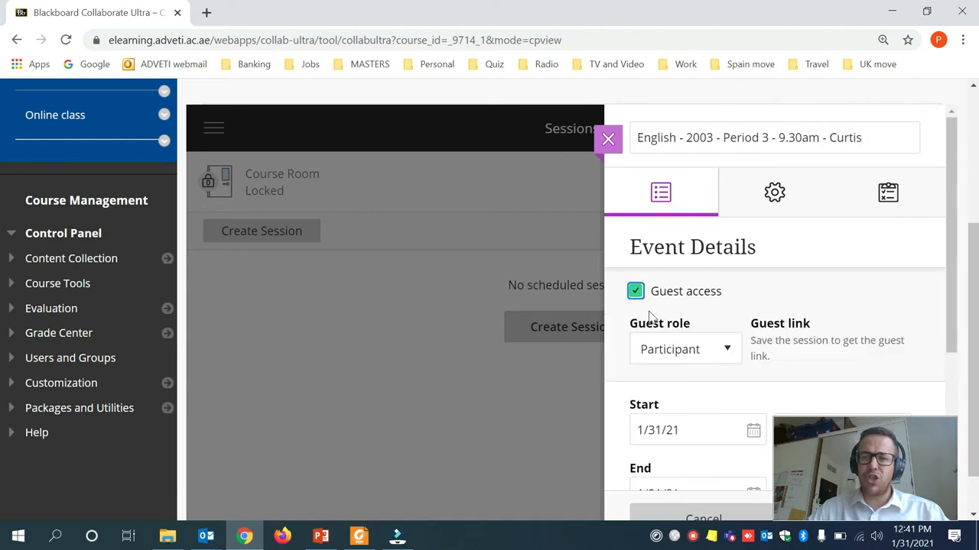
left_click(708, 354)
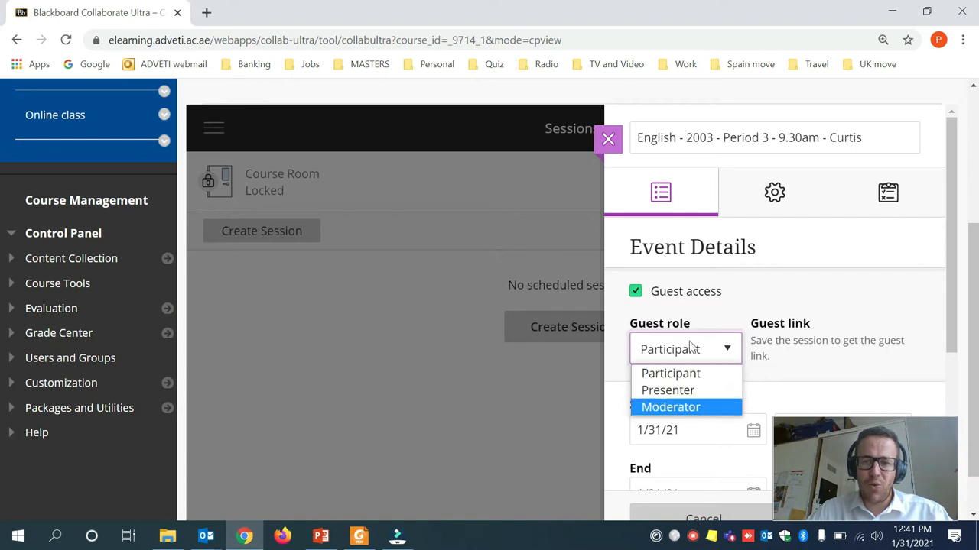
left_click(695, 374)
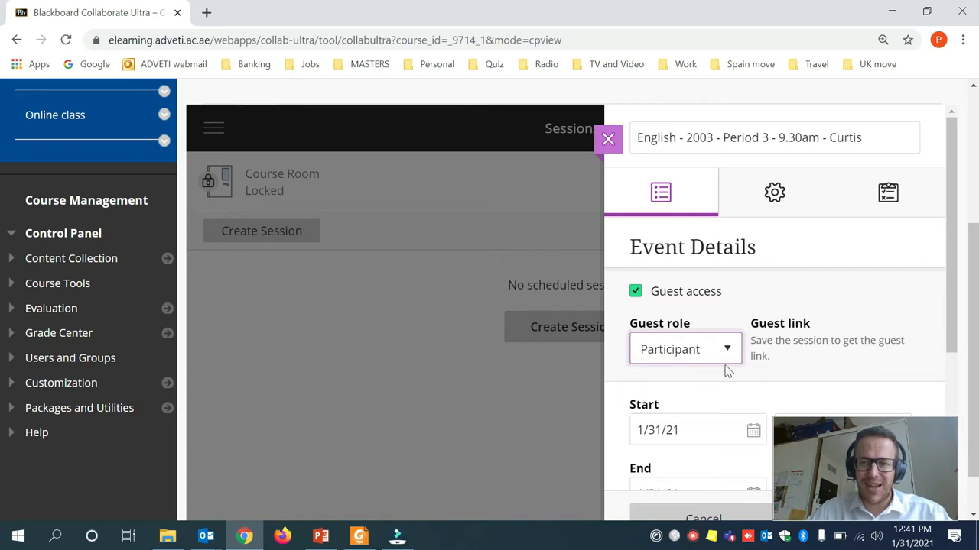
scroll(775, 356, "down", 2)
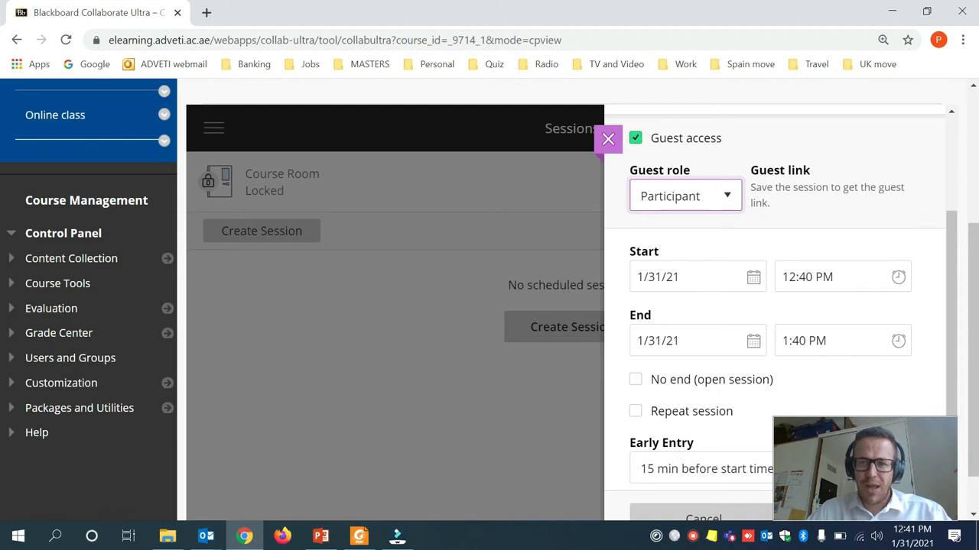
Set the session start to 2/1/21 at 9:30 AM.
left_click(753, 277)
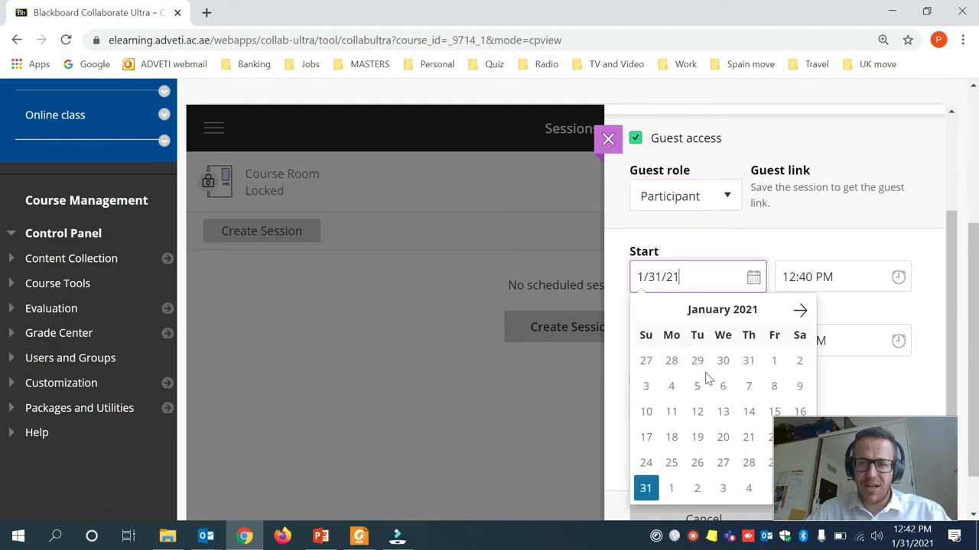
left_click(673, 488)
left_click(824, 277)
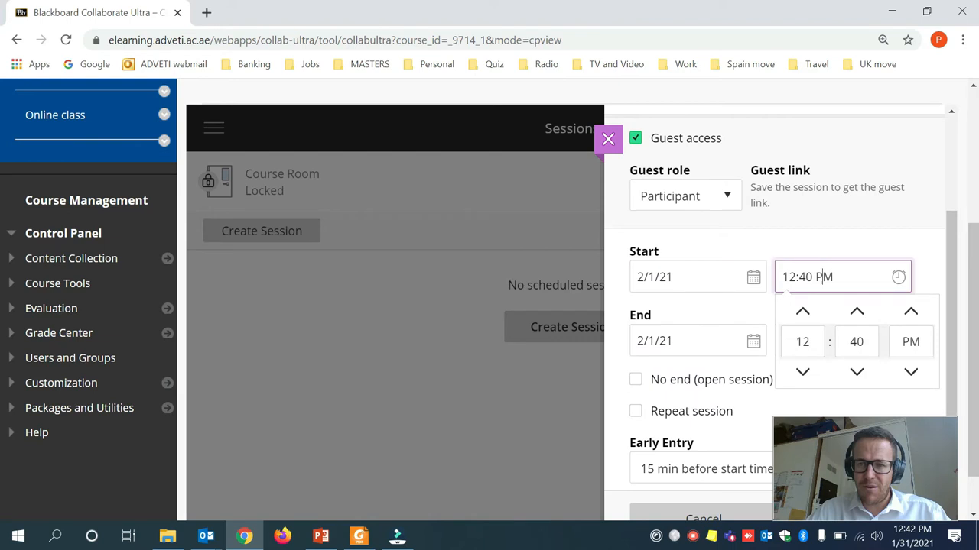
double_click(803, 313)
left_click(802, 312)
left_click(803, 312)
left_click(803, 312)
left_click(802, 313)
left_click(802, 313)
left_click(803, 313)
left_click(803, 313)
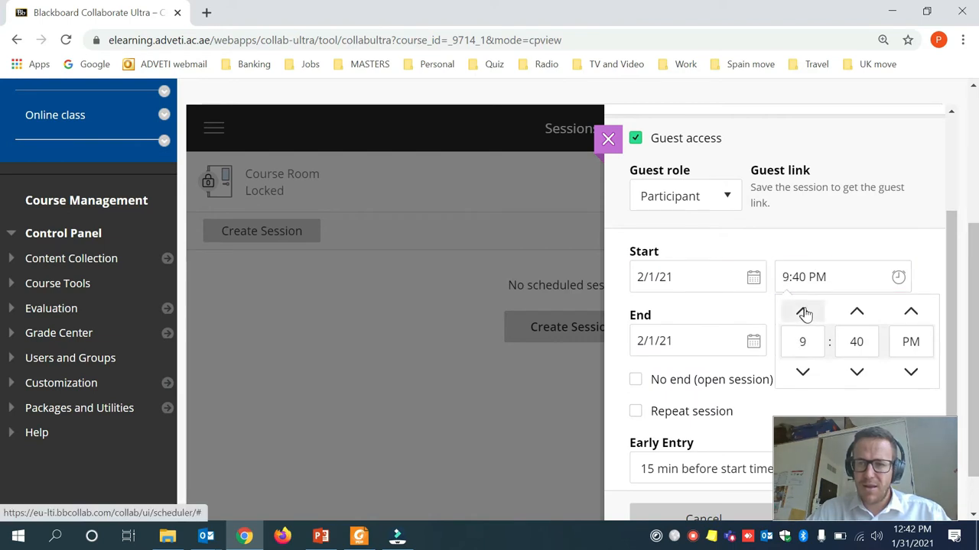
double_click(857, 372)
double_click(856, 373)
double_click(856, 372)
double_click(856, 373)
left_click(856, 372)
left_click(857, 372)
left_click(911, 372)
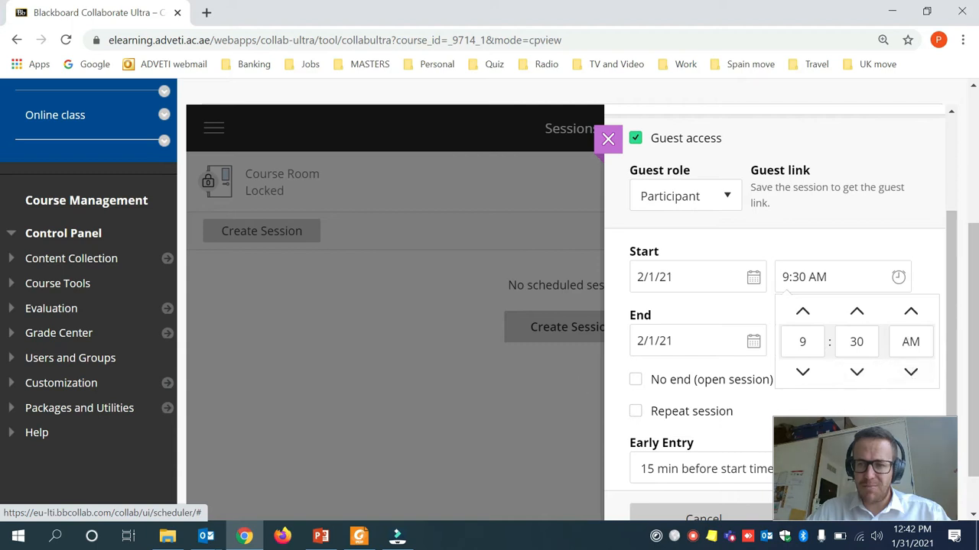
left_click(680, 341)
Set the end time to 10:10 PM, keep 15-minute early entry, and create the session.
left_click(796, 341)
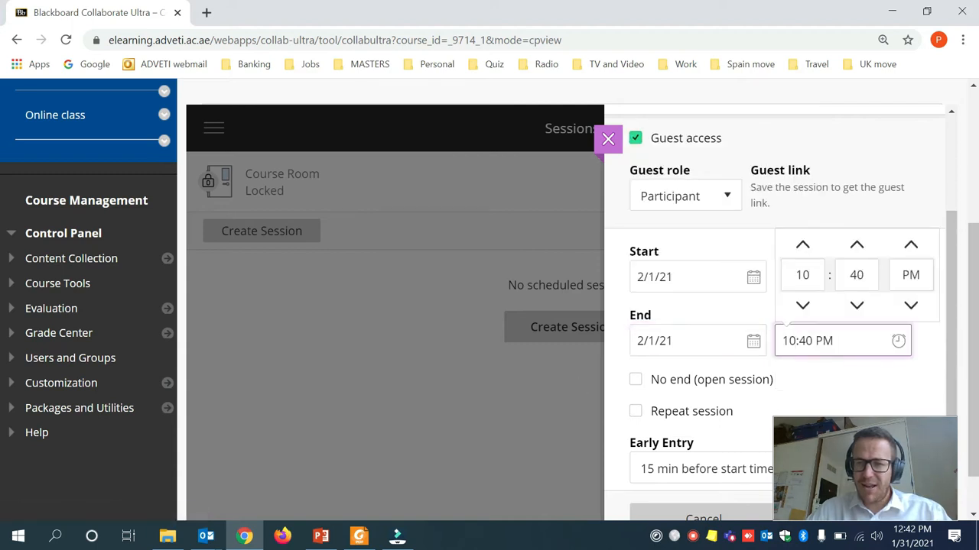
left_click(857, 275)
type("10")
left_click(885, 411)
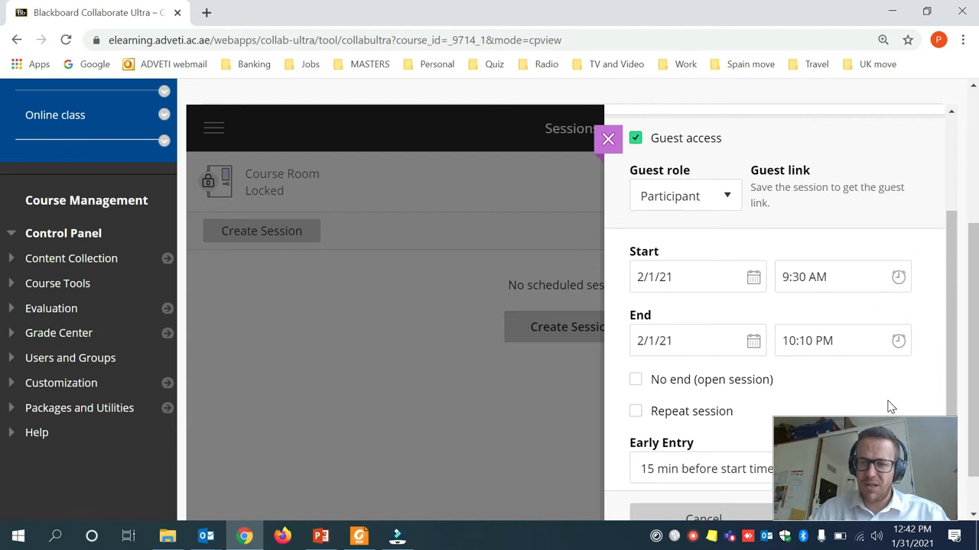
scroll(874, 406, "down", 3)
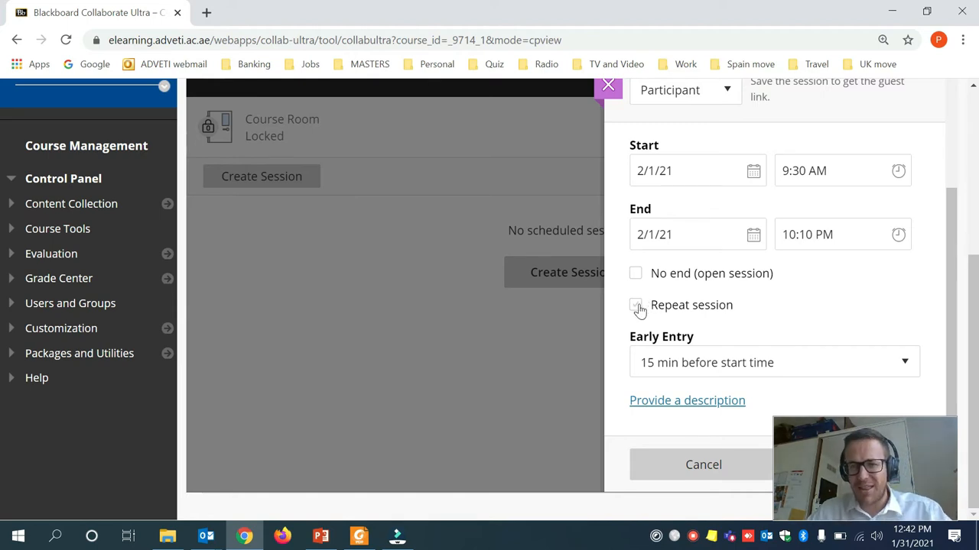
left_click(780, 365)
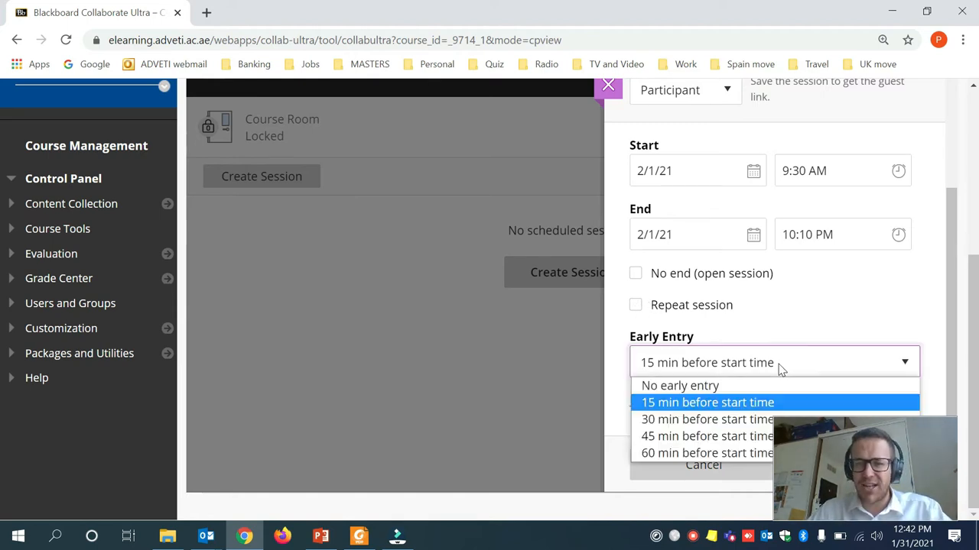
left_click(705, 402)
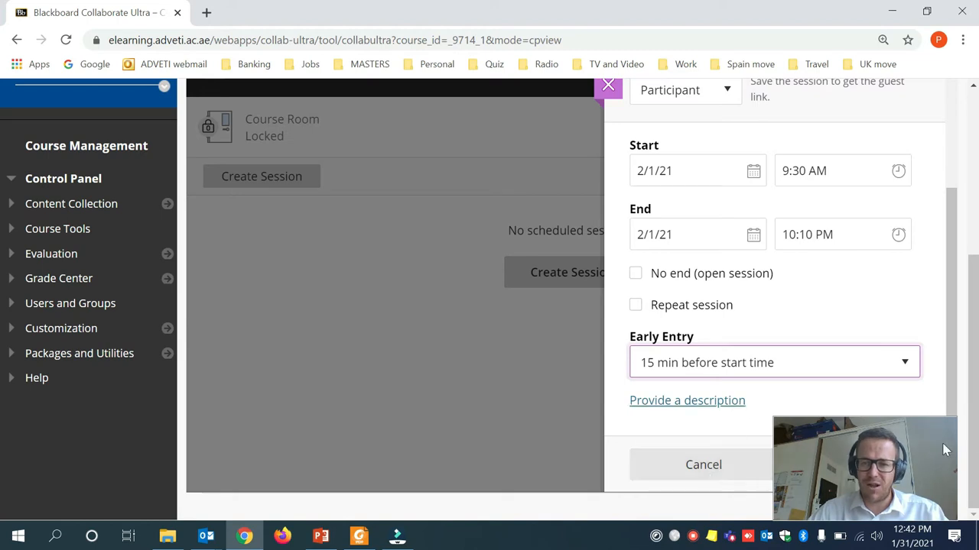
left_click_drag(847, 479, 392, 463)
scroll(772, 472, "up", 4)
scroll(790, 420, "down", 5)
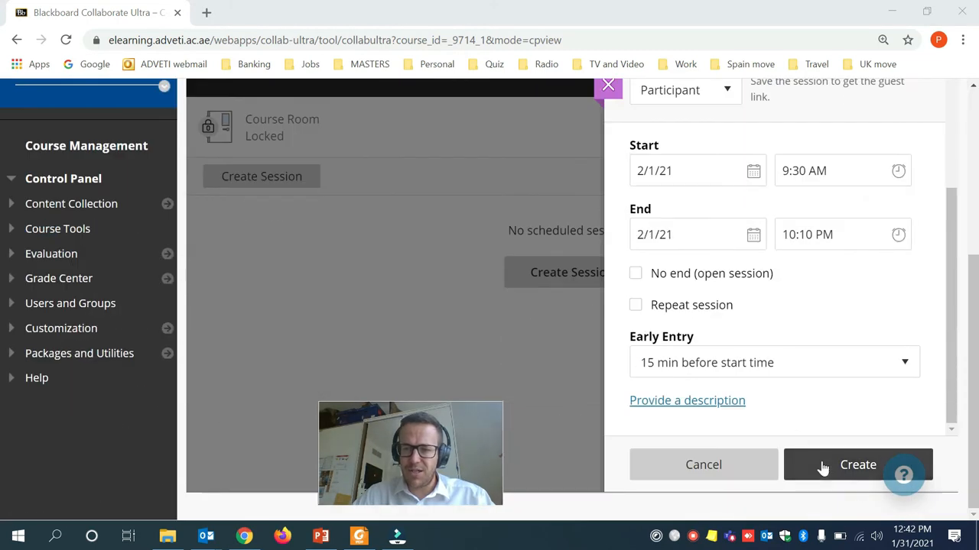
left_click(823, 468)
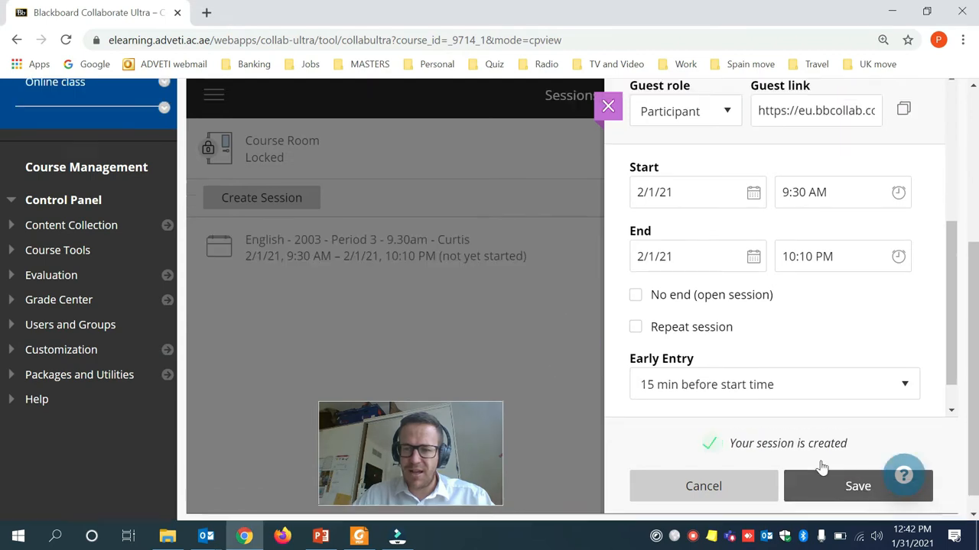
Review Session Settings keeping attendees as Participants, then view attendance reporting (late 5, absent 20 minutes).
scroll(821, 466, "up", 4)
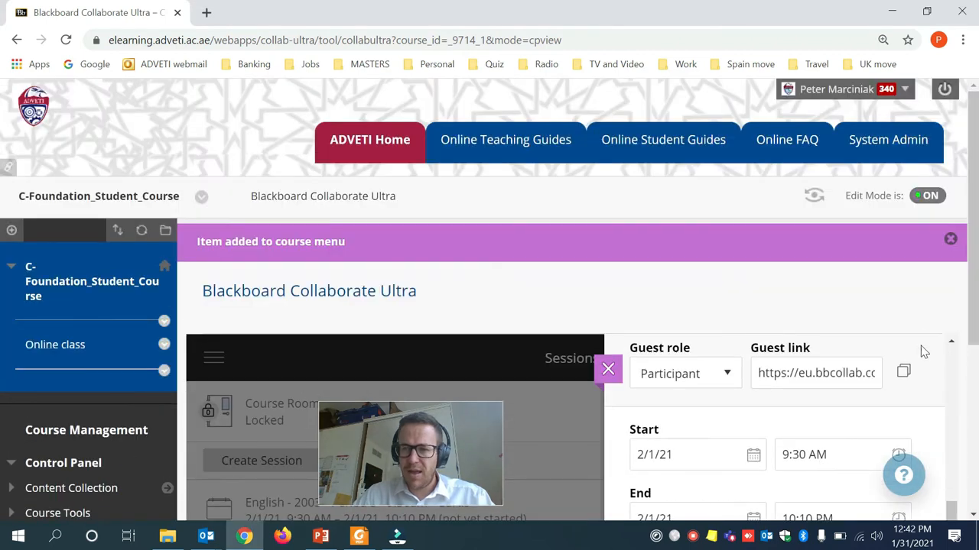
scroll(749, 443, "up", 1)
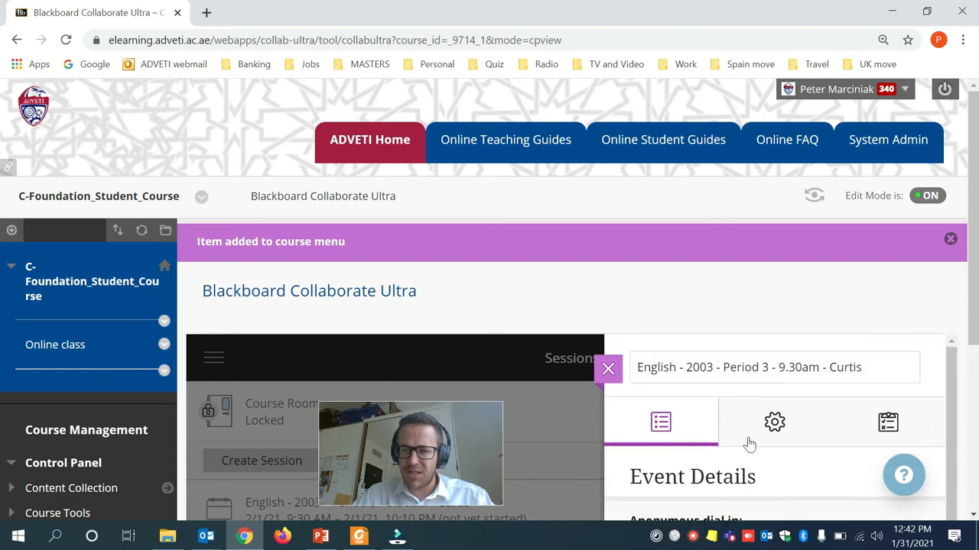
left_click(771, 423)
scroll(769, 435, "down", 3)
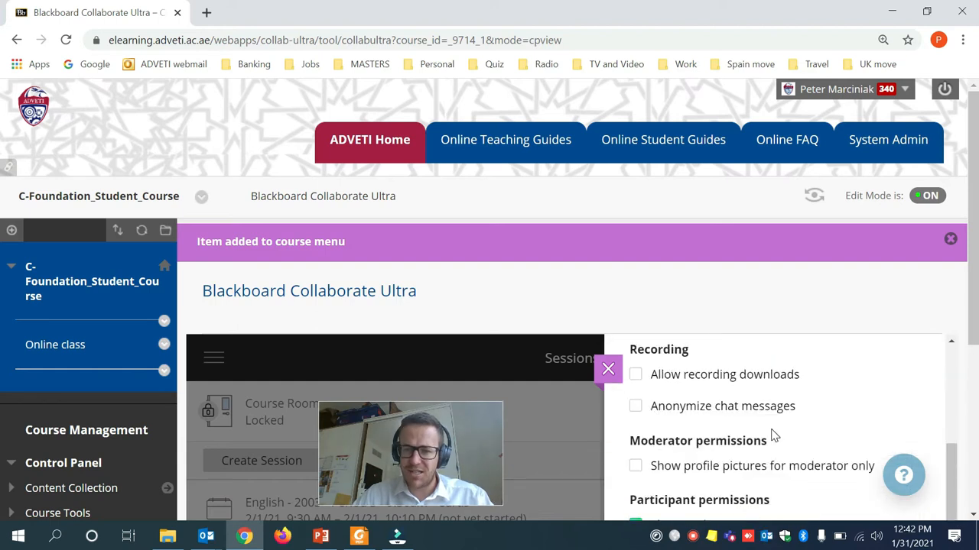
scroll(774, 434, "up", 1)
left_click(757, 392)
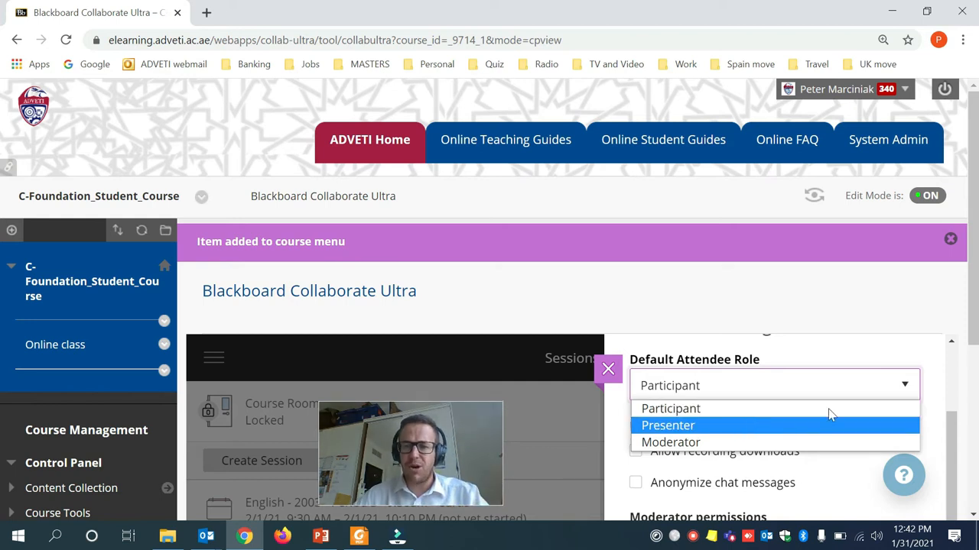
scroll(967, 324, "down", 4)
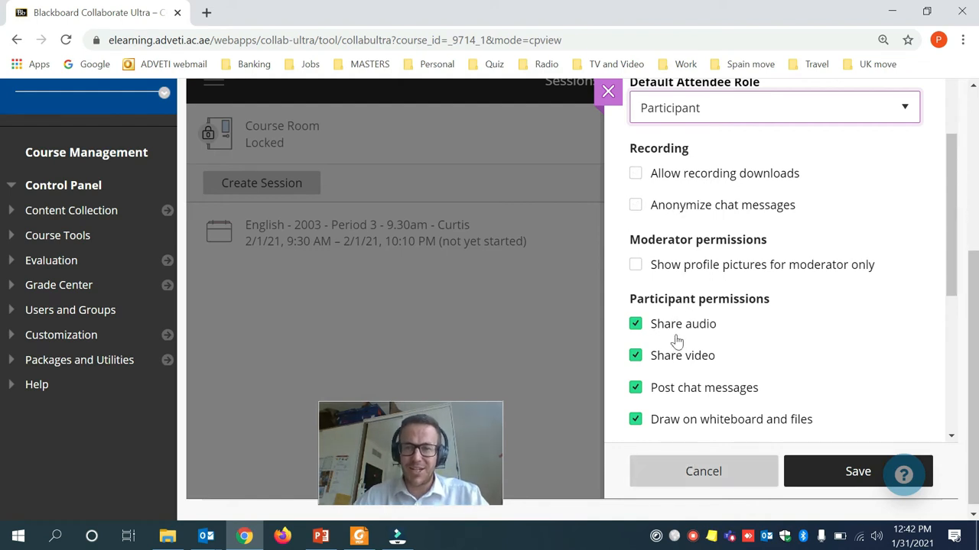
scroll(835, 409, "down", 5)
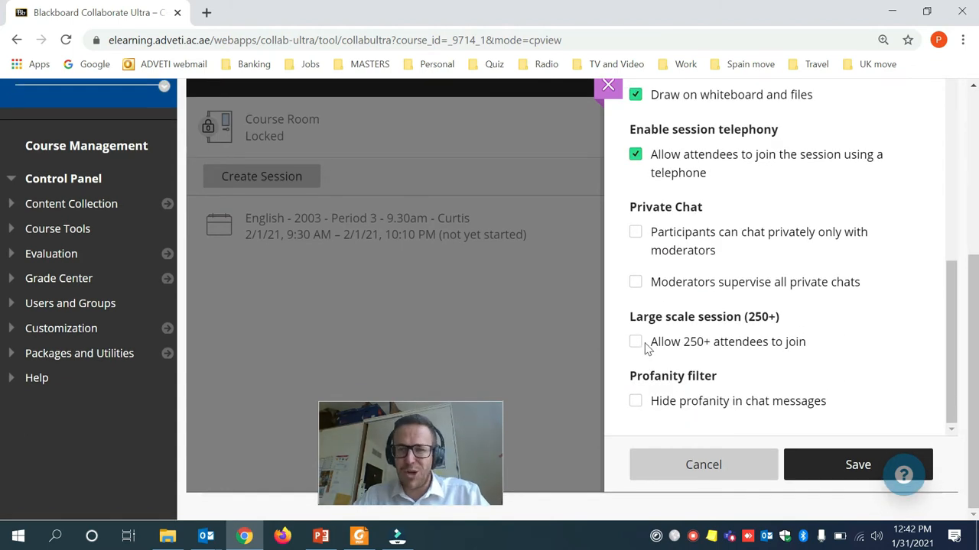
scroll(756, 389, "up", 6)
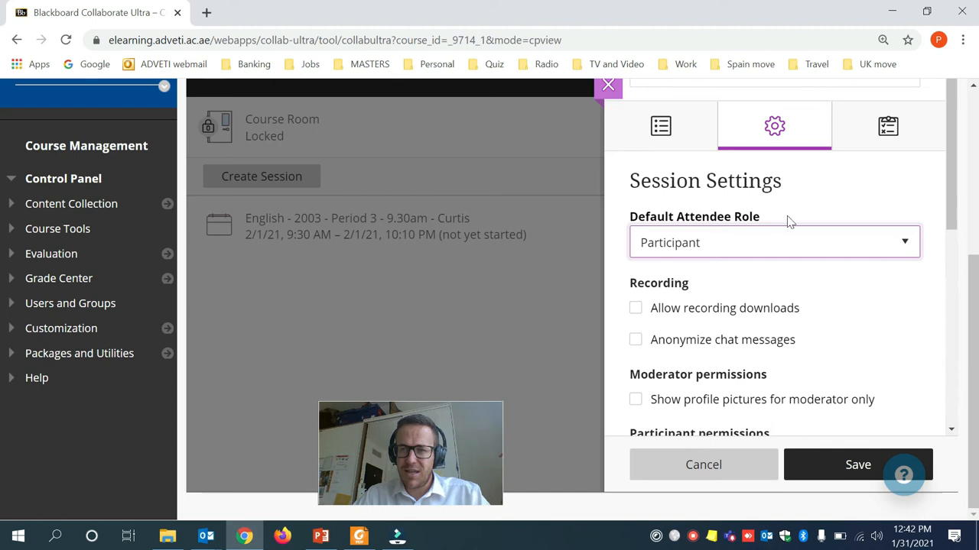
left_click(887, 130)
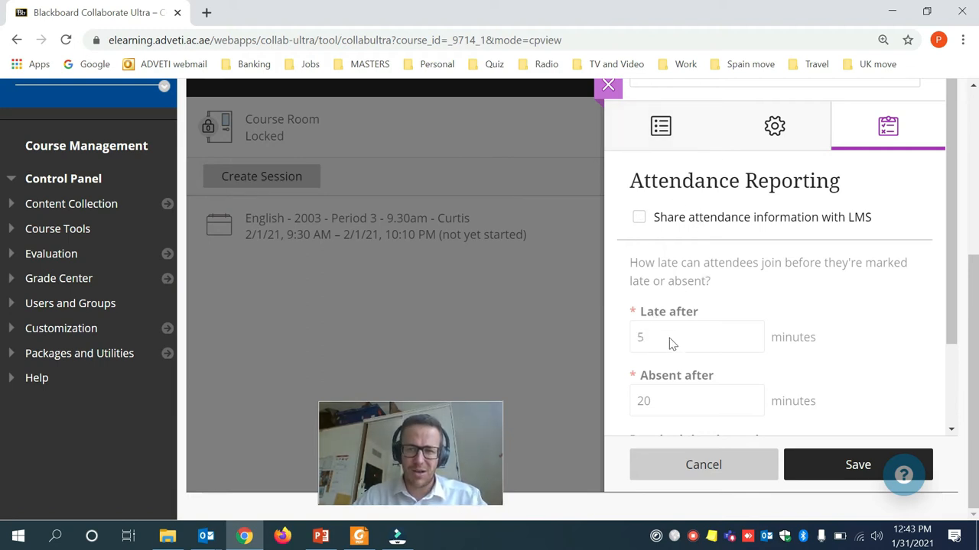
Copy the guest link from Event Details and save the session's changes.
scroll(669, 344, "down", 2)
scroll(671, 344, "up", 4)
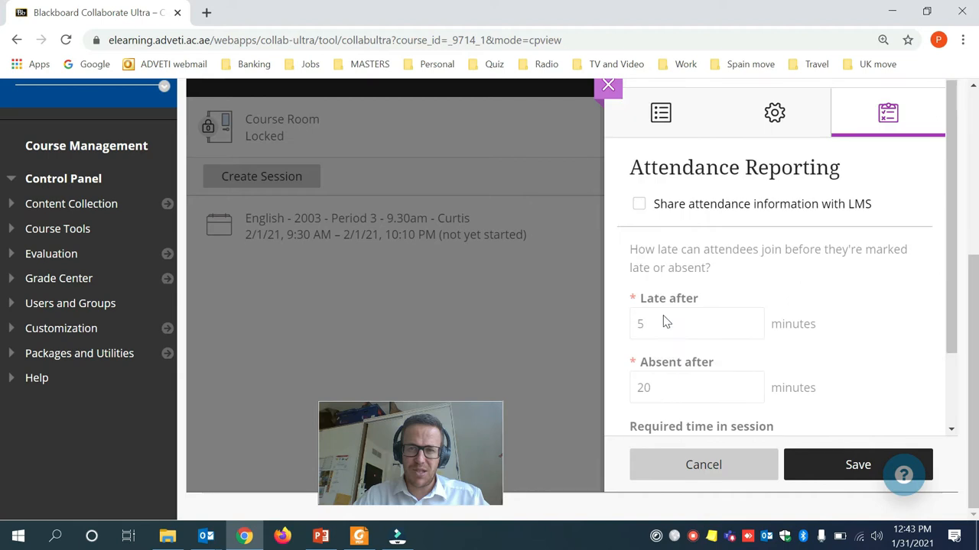
left_click(675, 140)
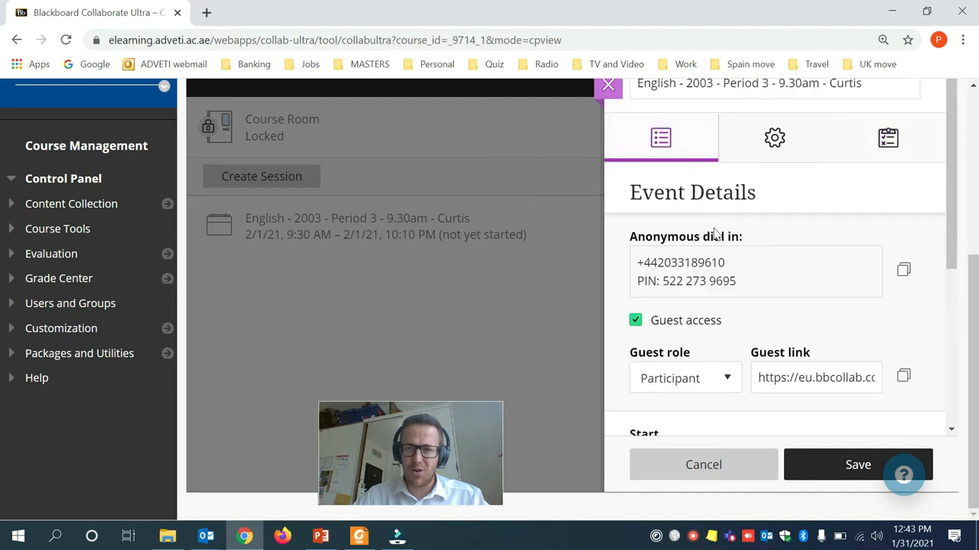
left_click(903, 383)
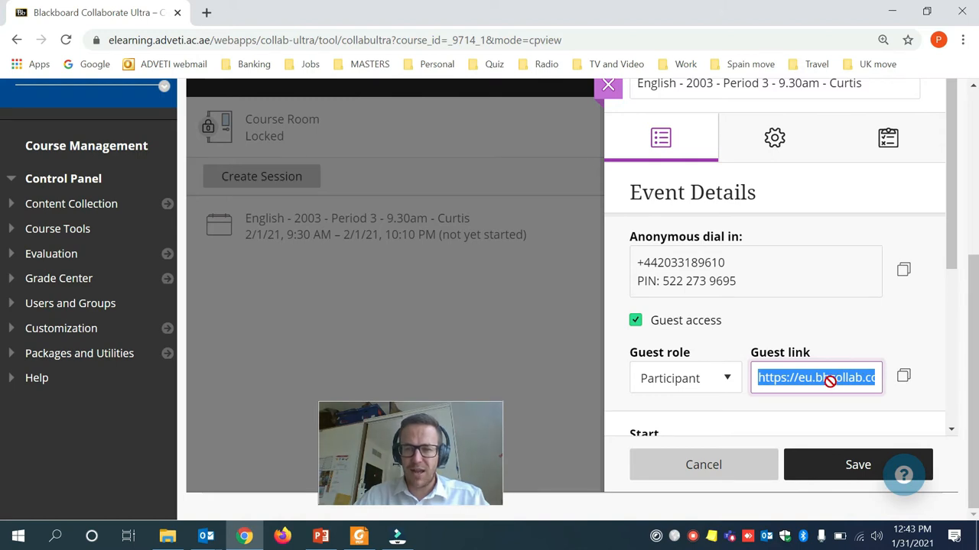
left_click(814, 474)
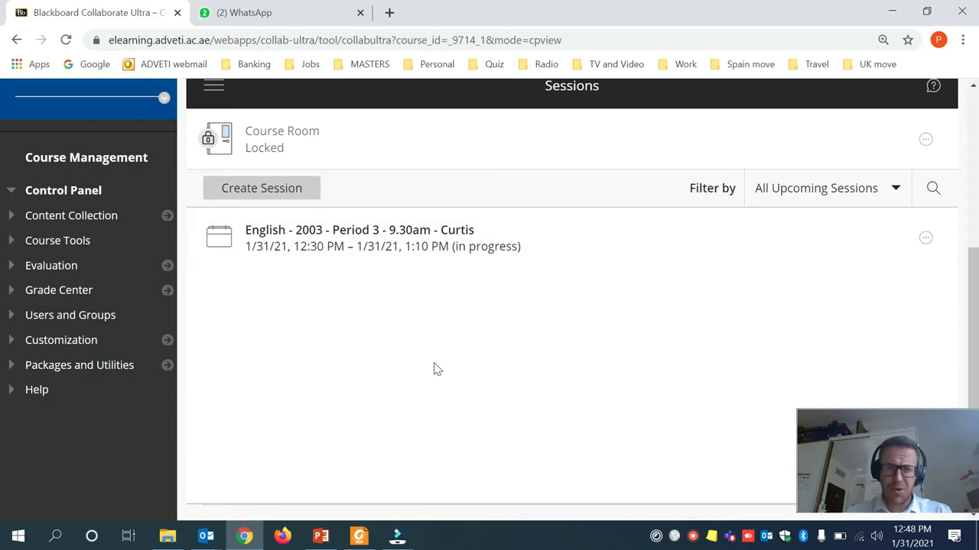
Open the English - 2003 - Period 3 session's details and join it in a new tab.
left_click(378, 234)
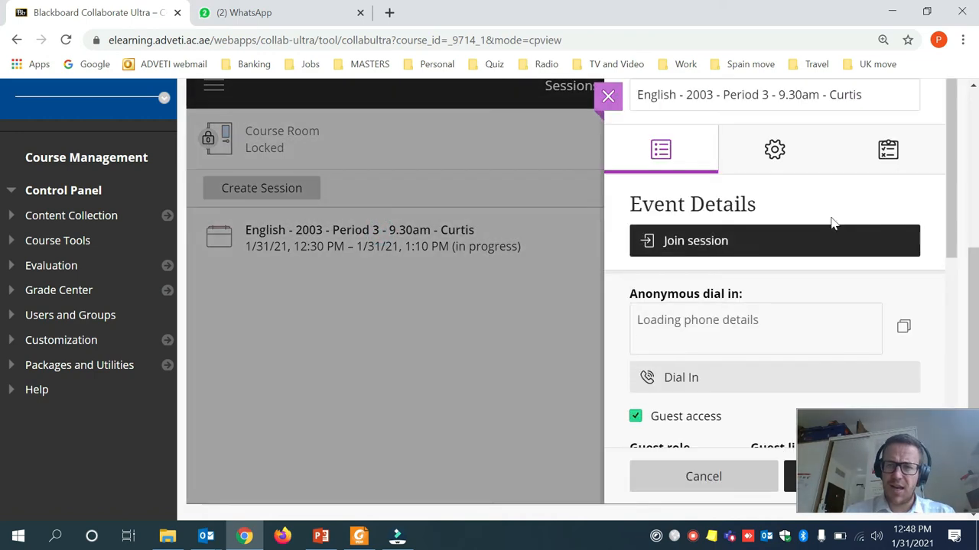
left_click(807, 243)
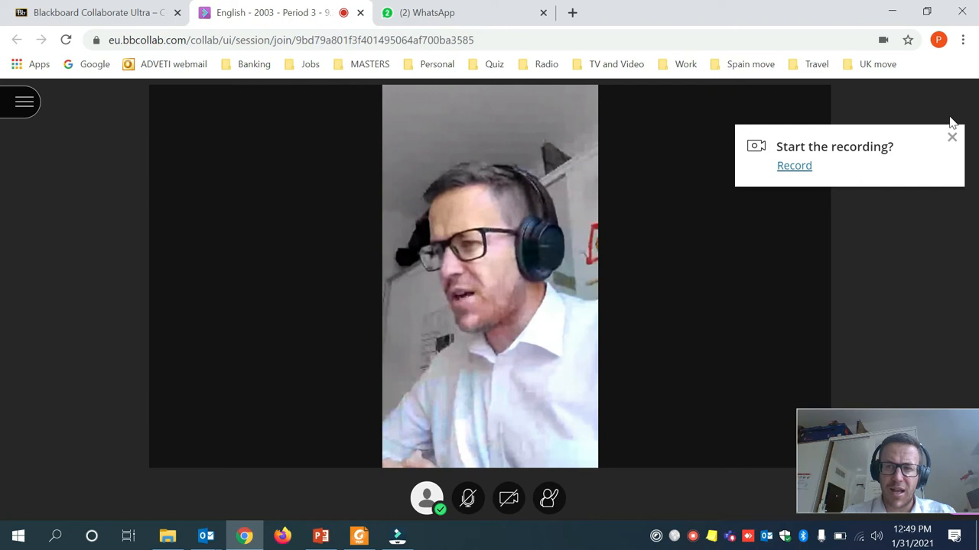
Start recording the session, keeping the microphone muted after briefly turning it on.
left_click(27, 103)
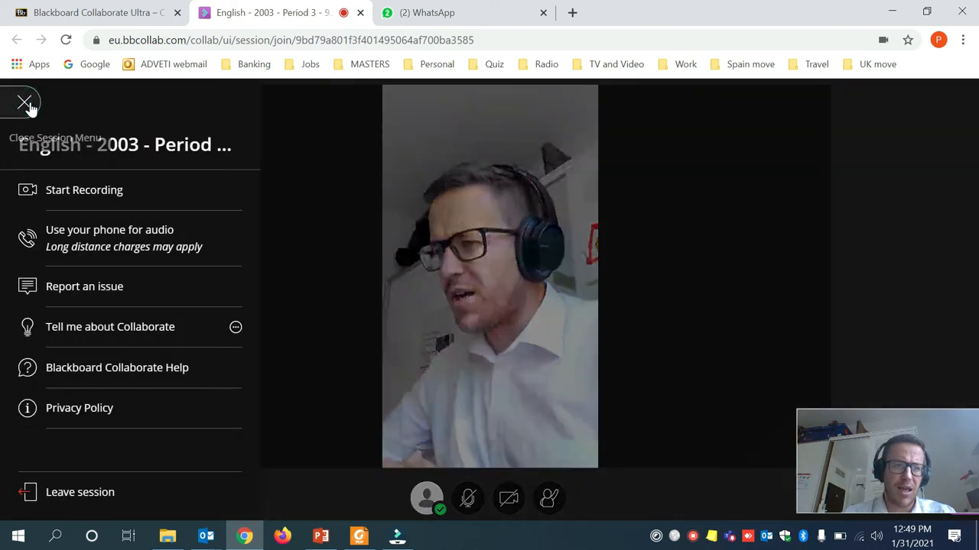
left_click(89, 198)
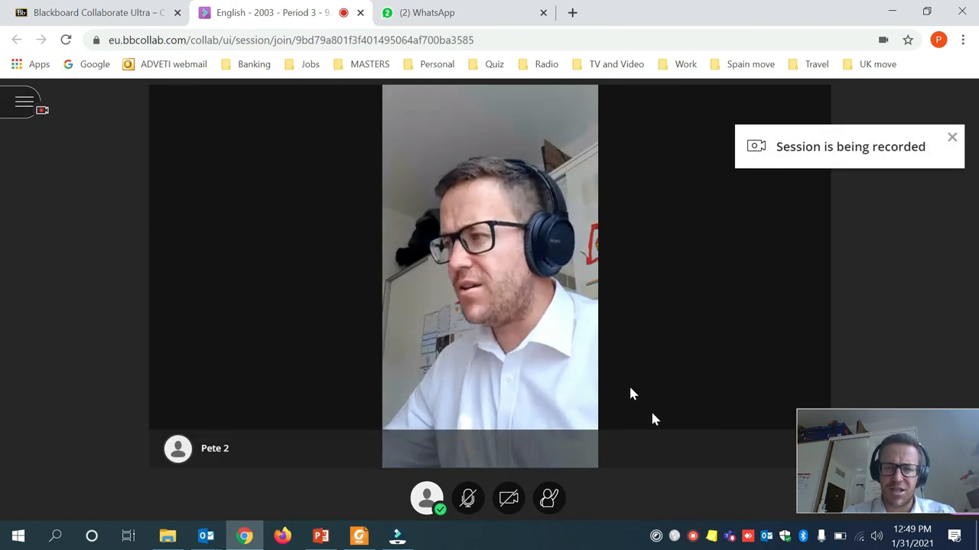
left_click(469, 500)
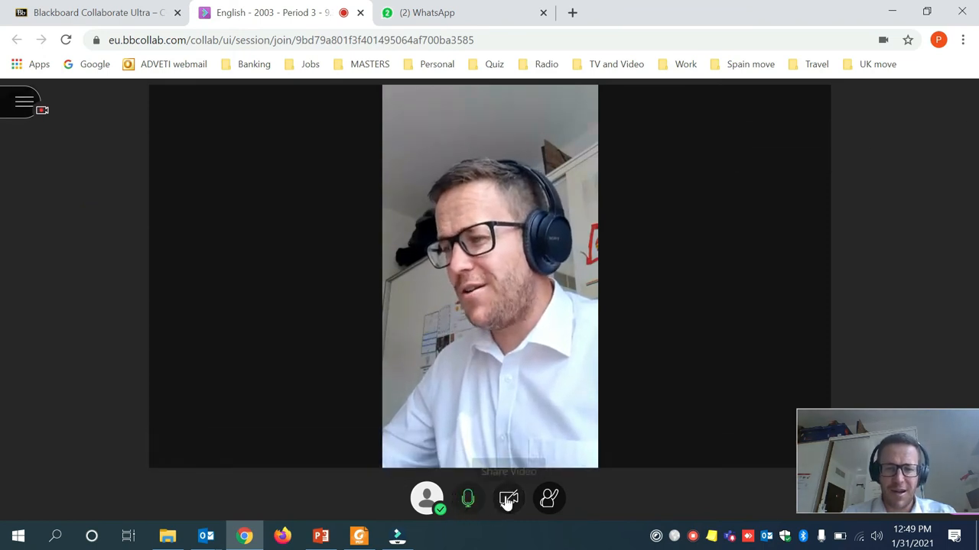
left_click(467, 500)
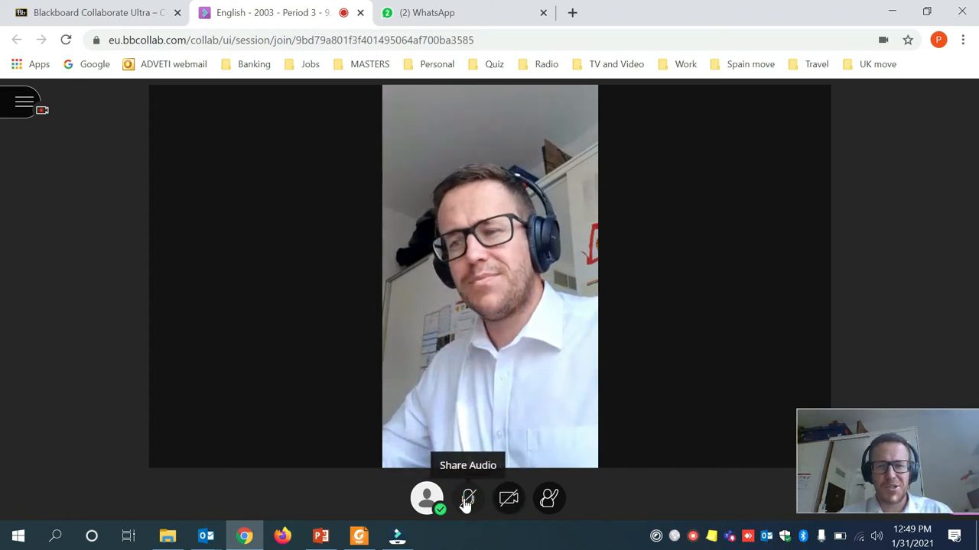
Preview the camera without sharing video, then close the session menu.
left_click(511, 500)
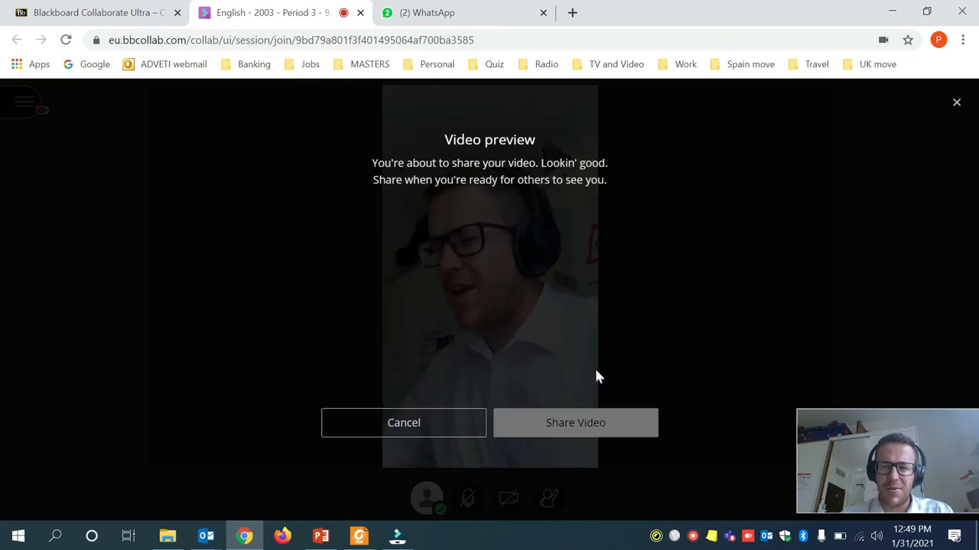
left_click(442, 436)
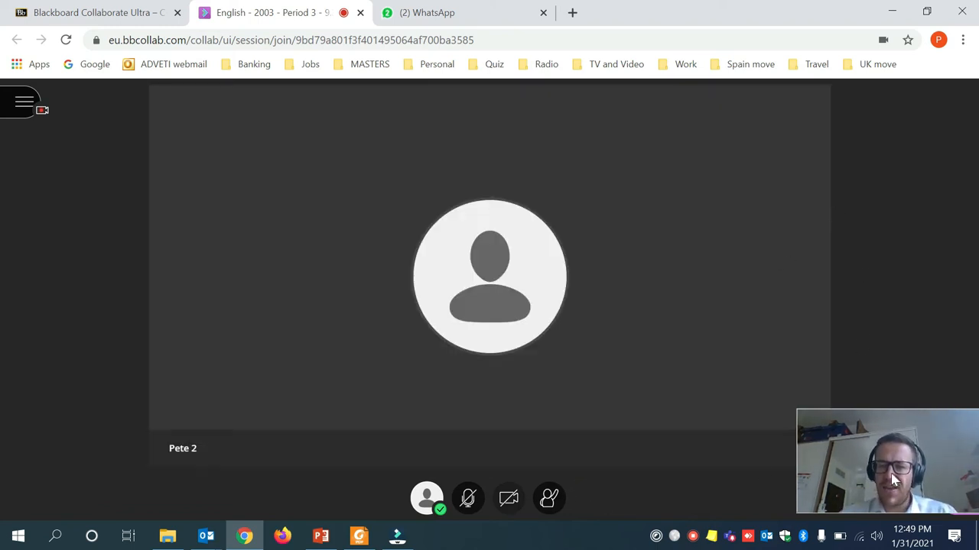
left_click_drag(894, 480, 372, 463)
left_click(20, 107)
left_click_drag(271, 439, 125, 447)
left_click(18, 108)
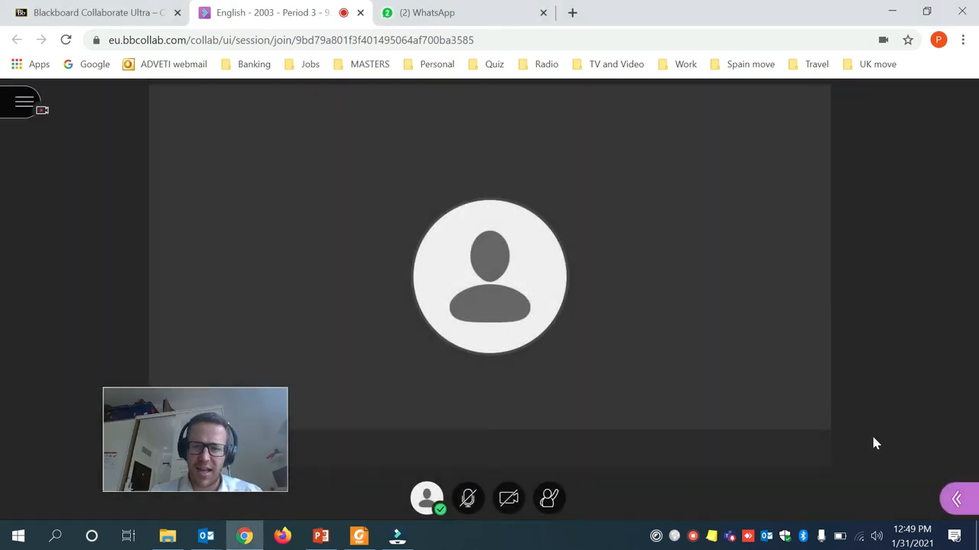
Send a short greeting to the other attendee in the Everyone chat and view the Attendees list.
left_click(960, 500)
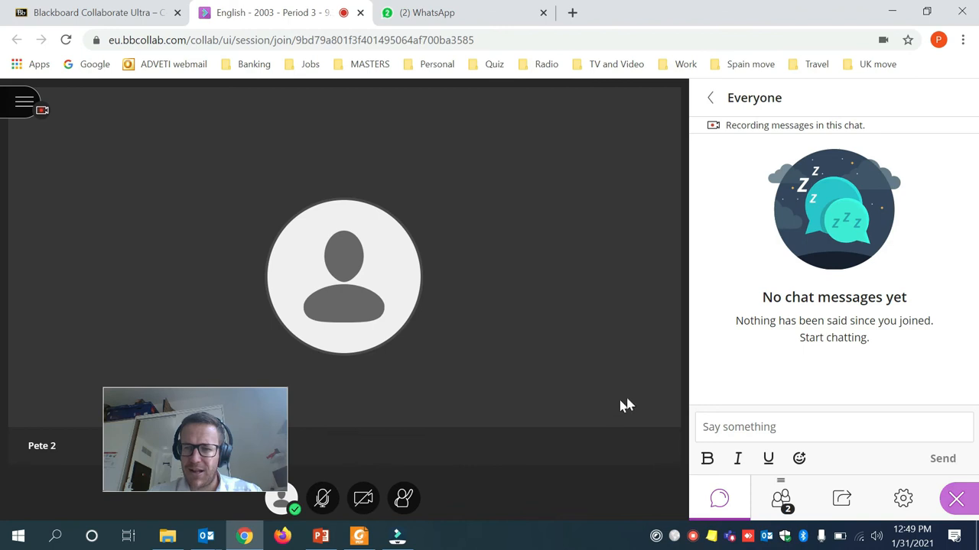
left_click(765, 427)
type("Hi")
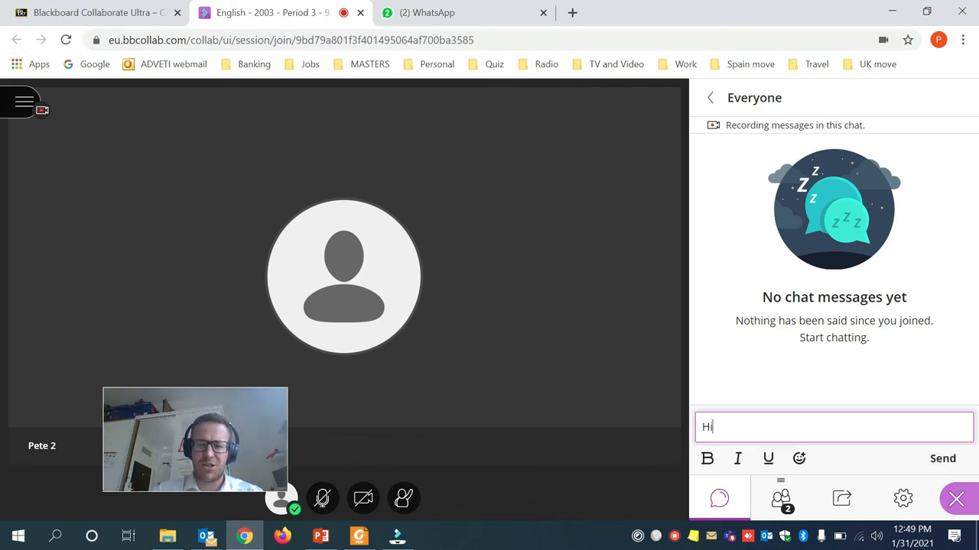
type(" Pete")
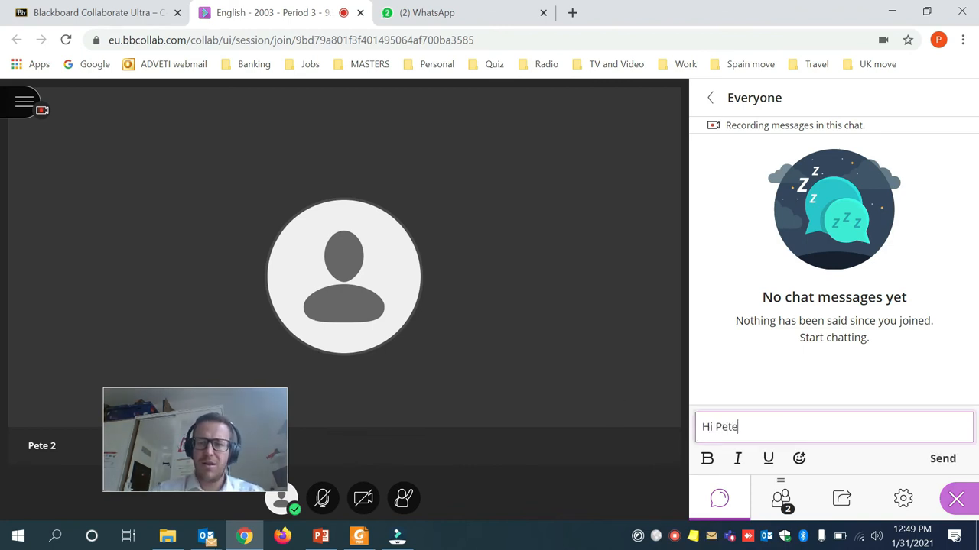
key("Return")
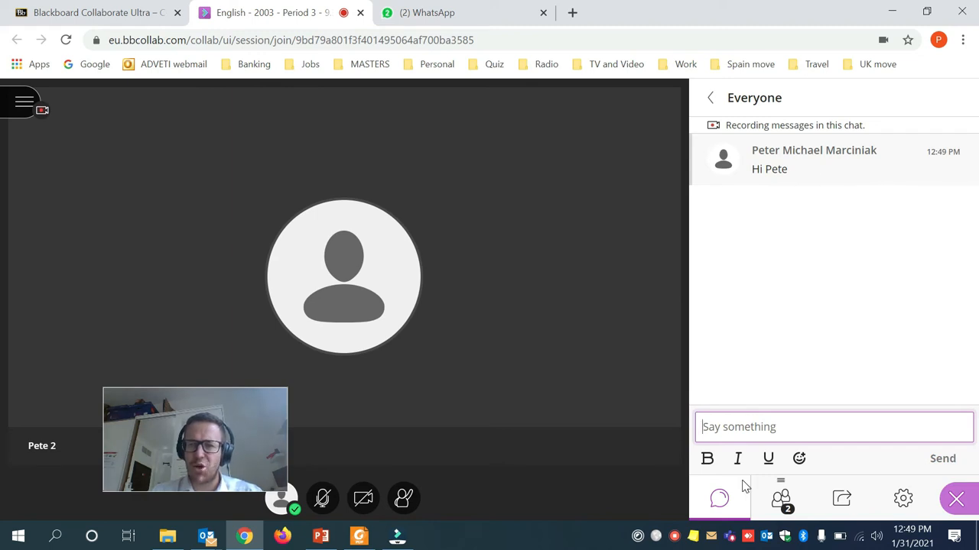
left_click(784, 505)
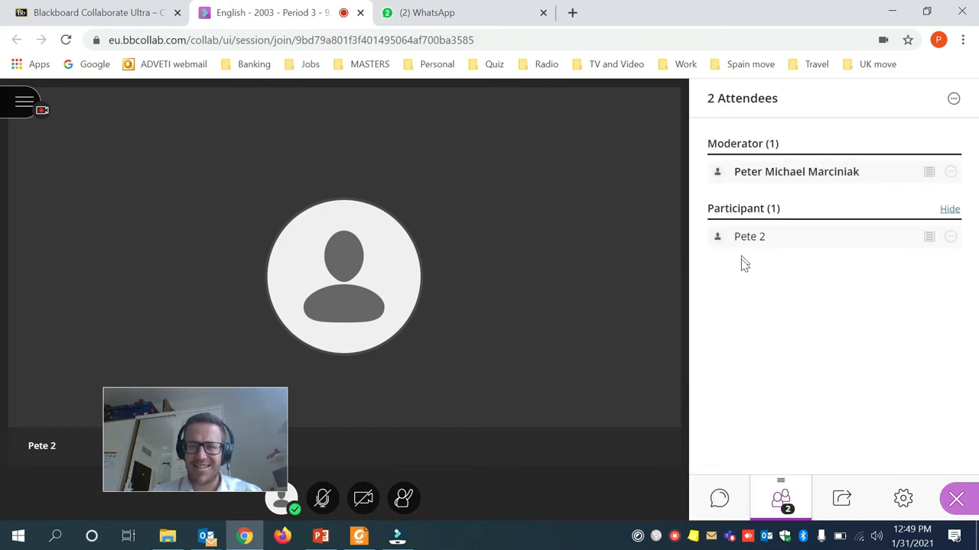
left_click(849, 500)
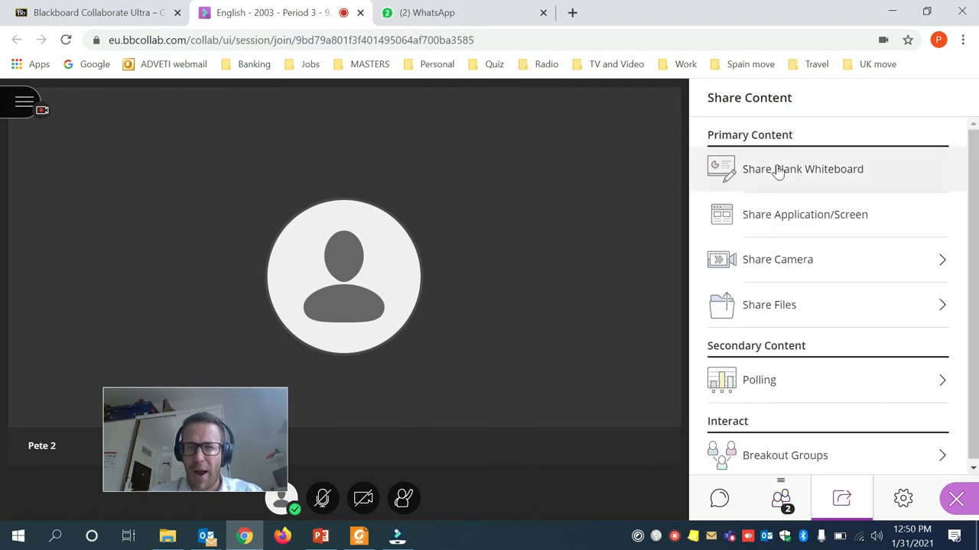
Share a blank whiteboard and write 'Hello' on it with the Text tool.
left_click(777, 170)
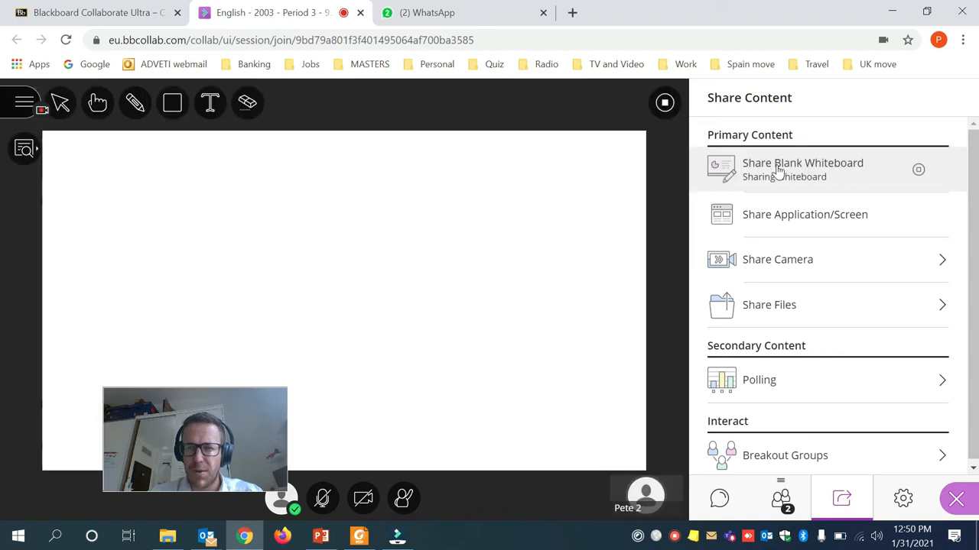
left_click(210, 103)
left_click(189, 202)
type("Hel")
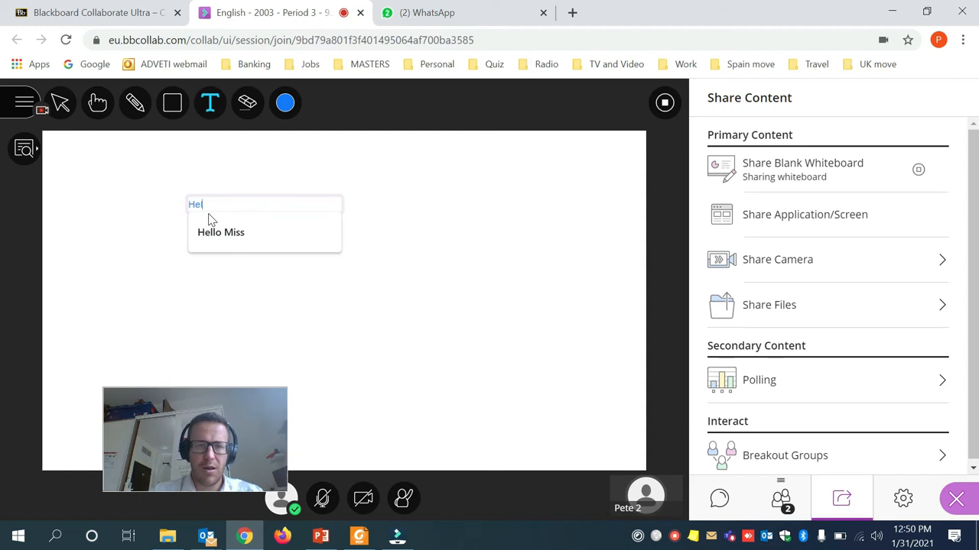
type("lo")
left_click(476, 293)
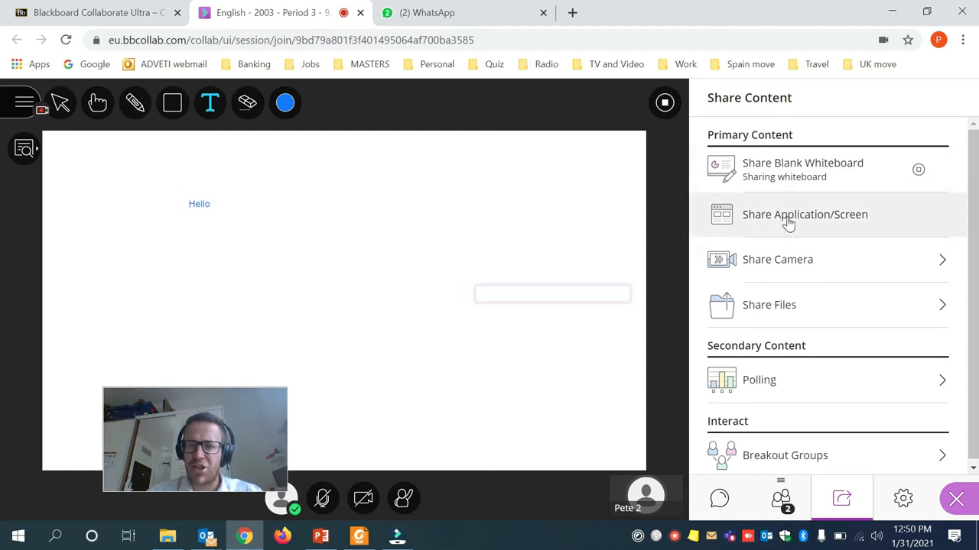
left_click(787, 222)
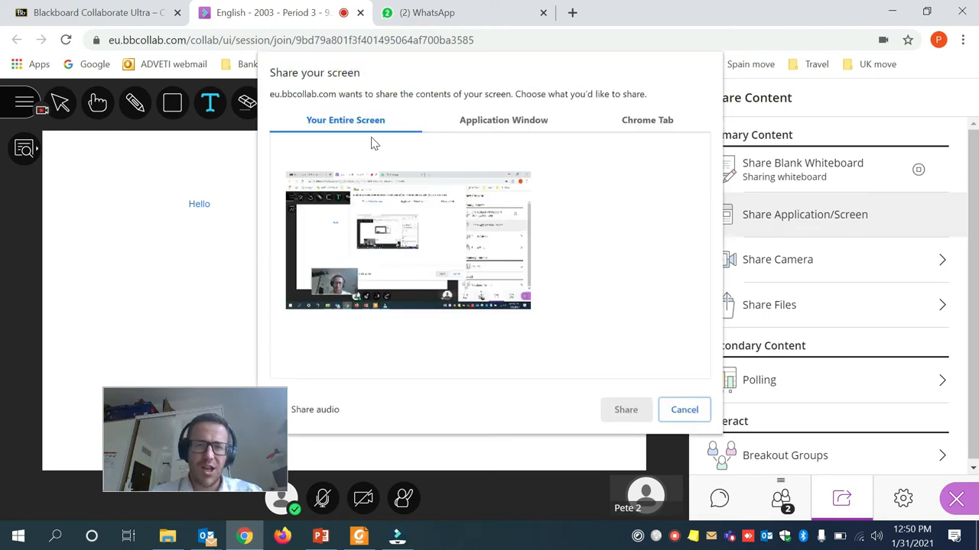
Select Your Entire Screen with Share audio left unchecked, then cancel the screen share.
left_click(372, 274)
left_click(461, 123)
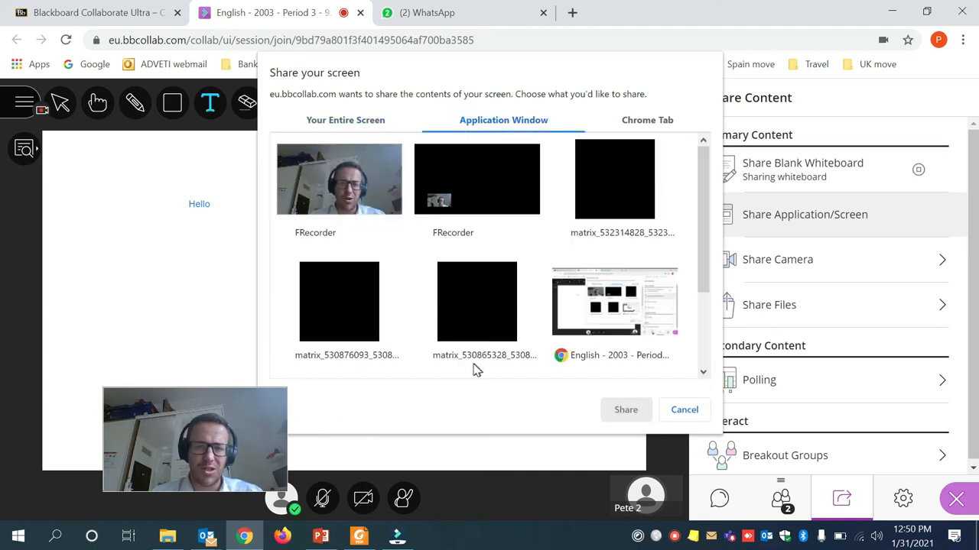
scroll(474, 370, "down", 3)
scroll(512, 303, "up", 3)
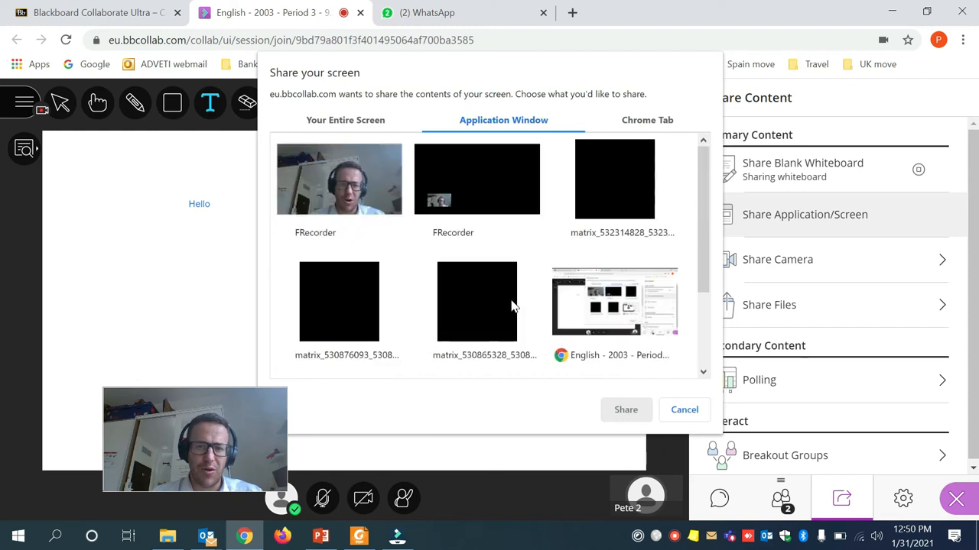
left_click(365, 122)
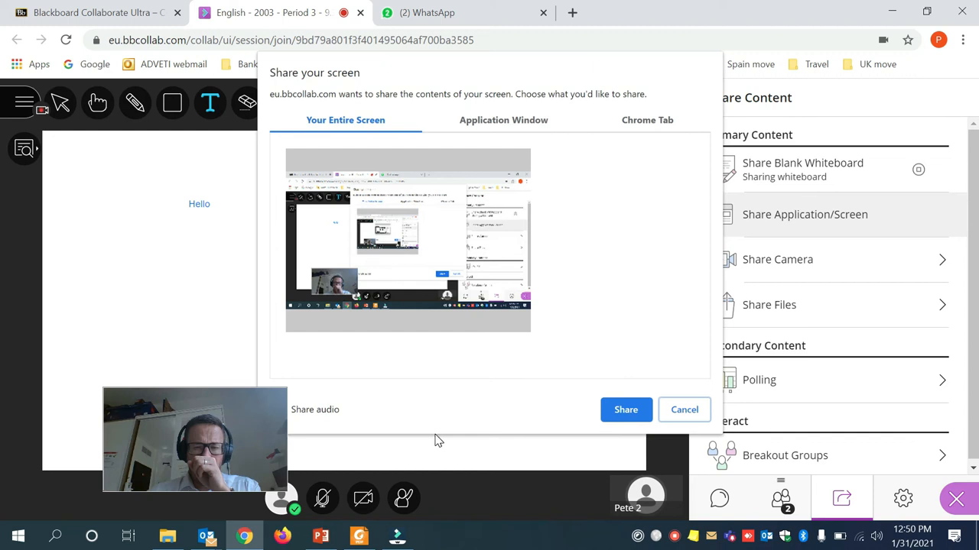
left_click_drag(186, 436, 118, 431)
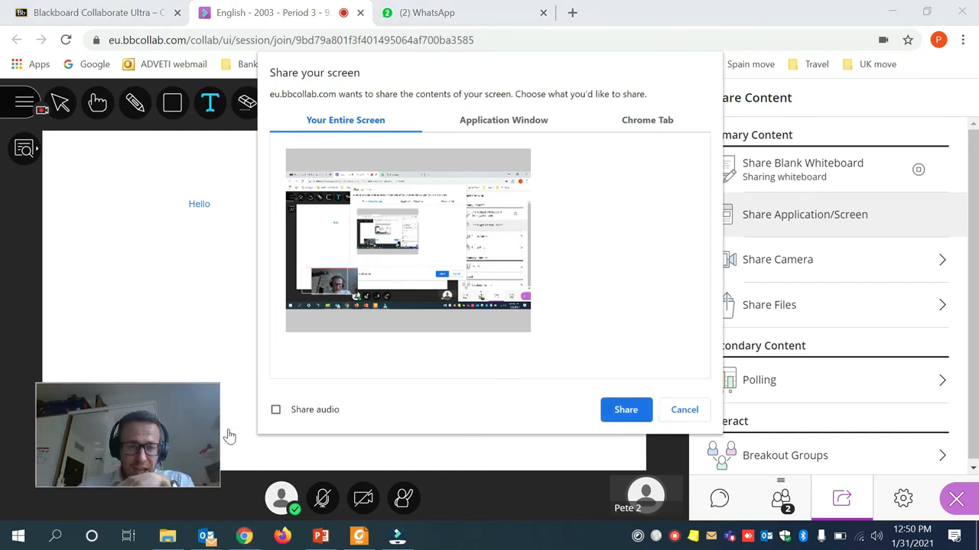
left_click(276, 411)
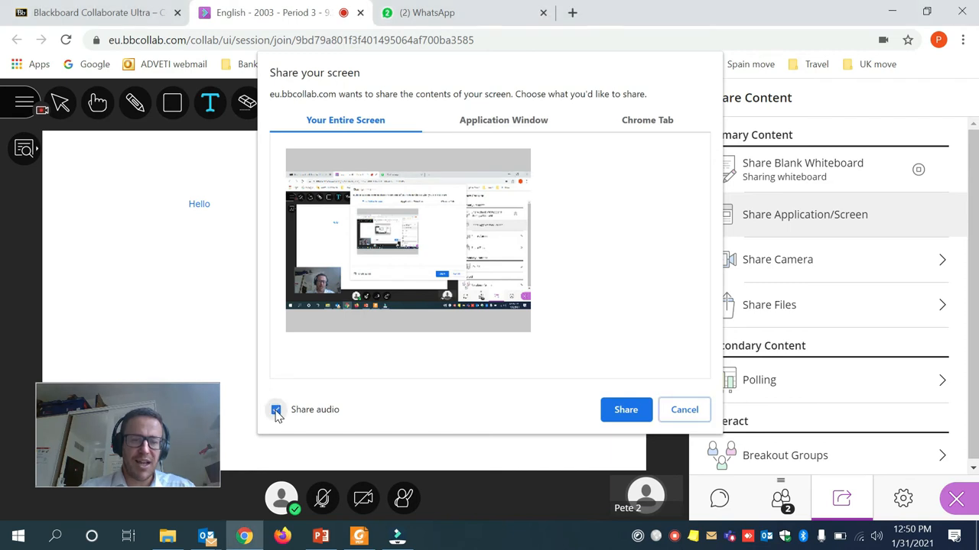
left_click(276, 411)
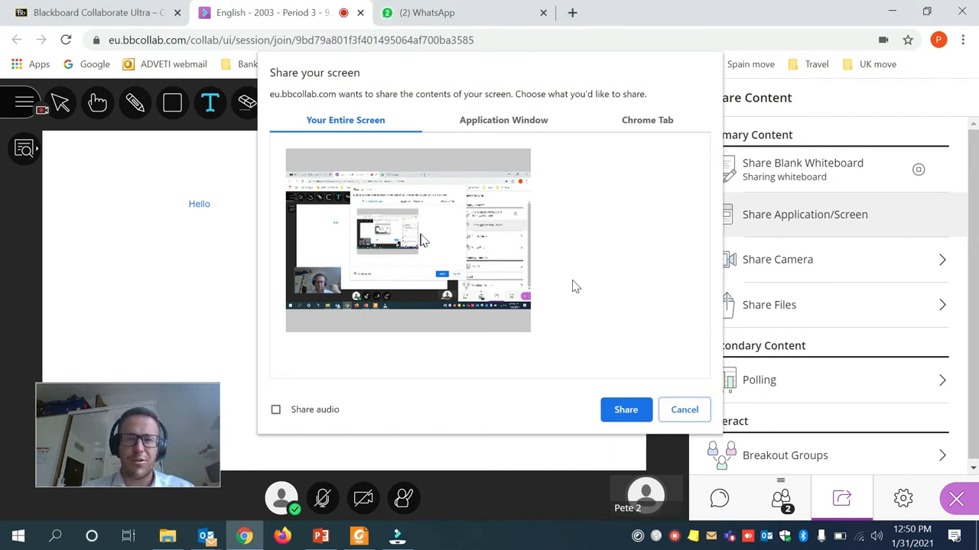
left_click(673, 412)
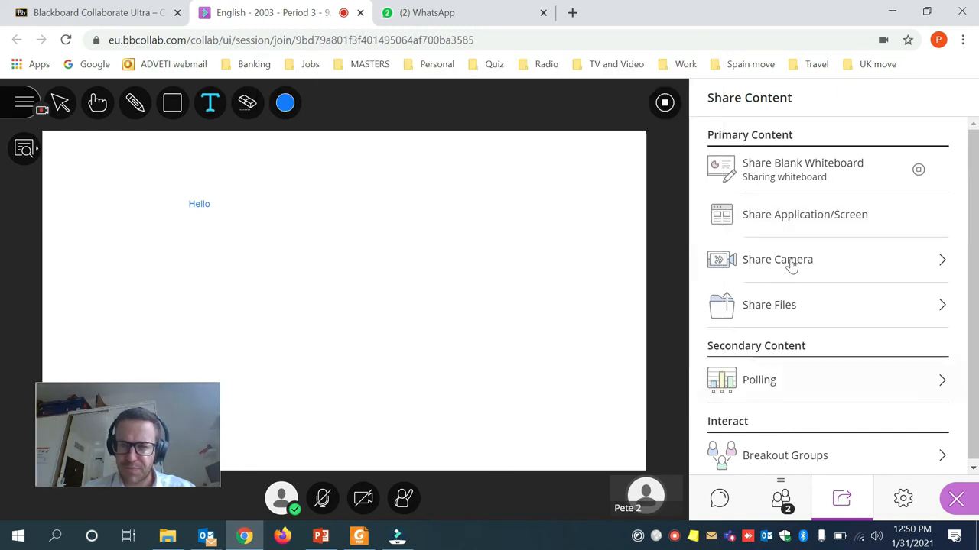
left_click(809, 307)
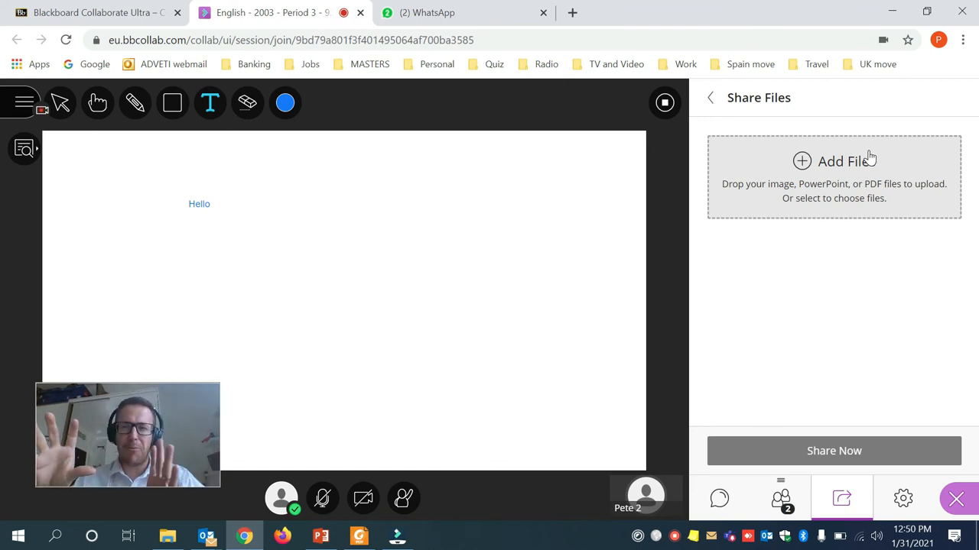
left_click(710, 98)
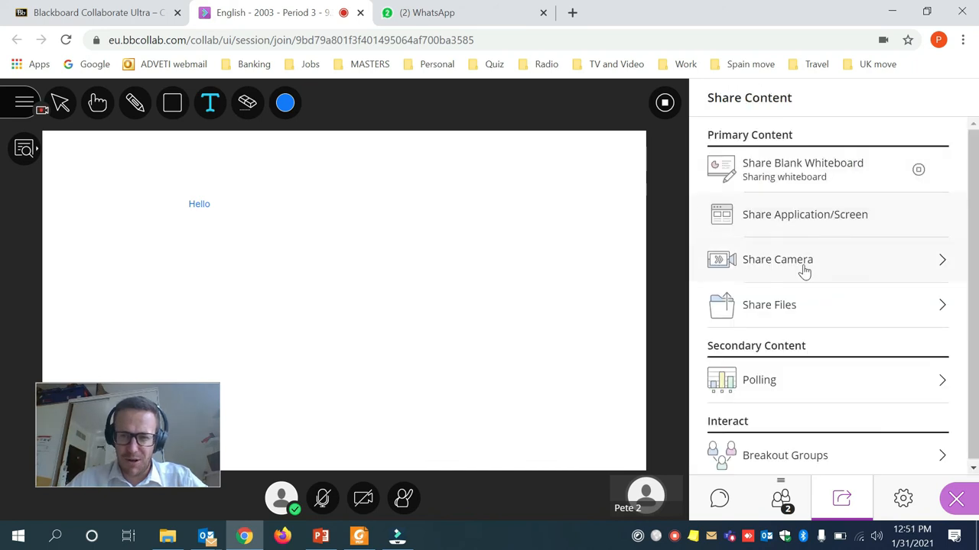
left_click(799, 217)
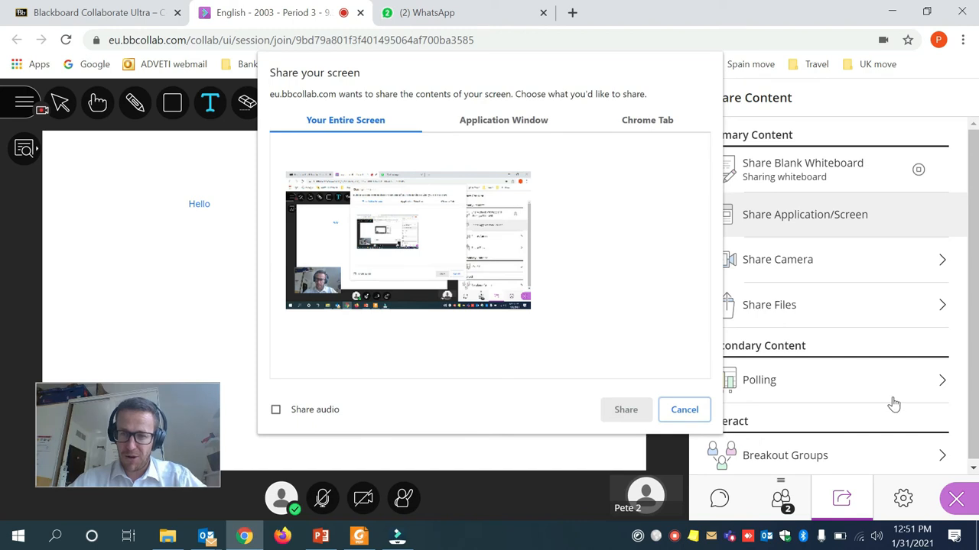
left_click(664, 416)
scroll(827, 380, "down", 1)
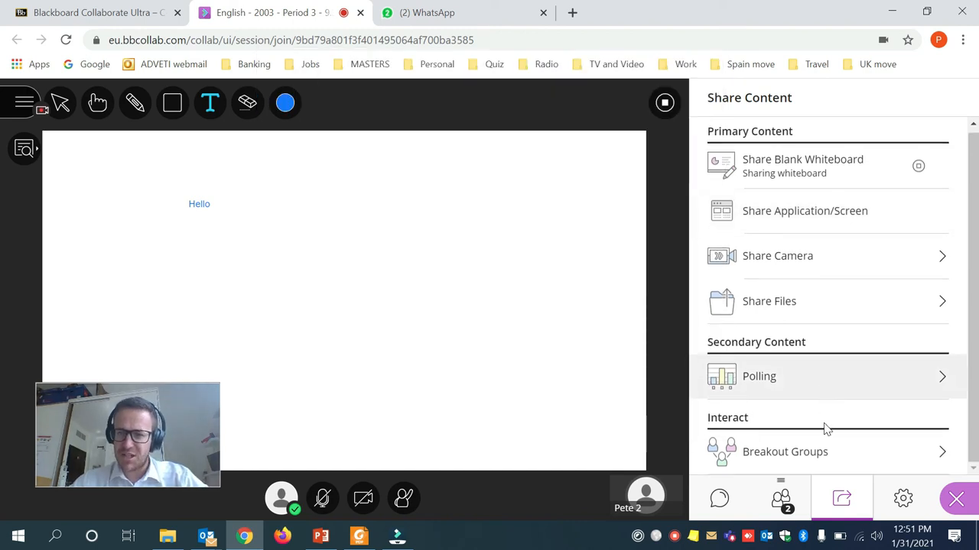
left_click(811, 378)
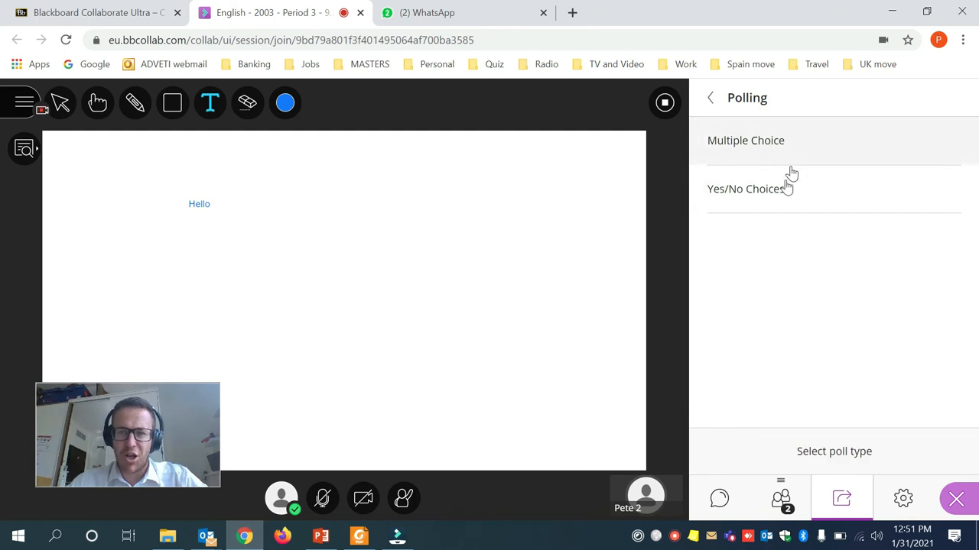
left_click(712, 100)
left_click(806, 464)
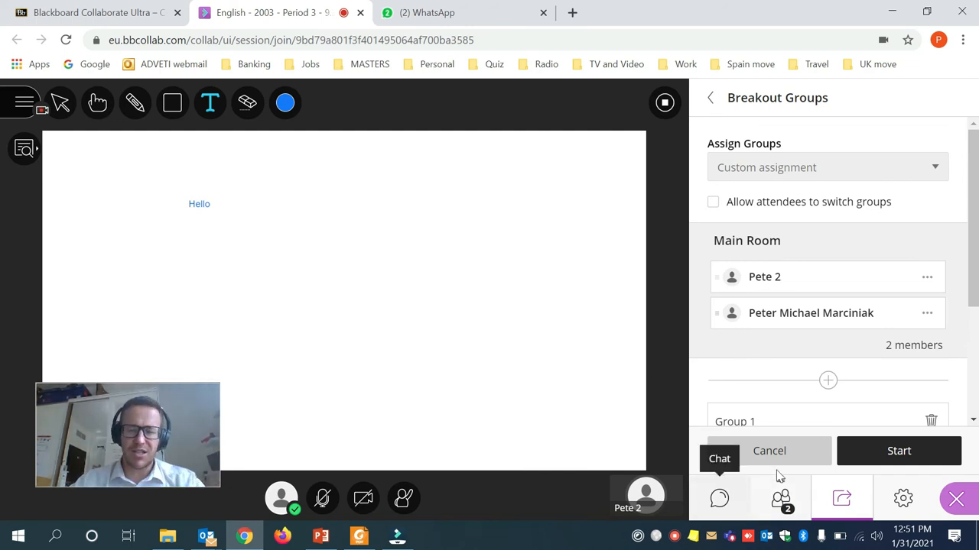
left_click(767, 452)
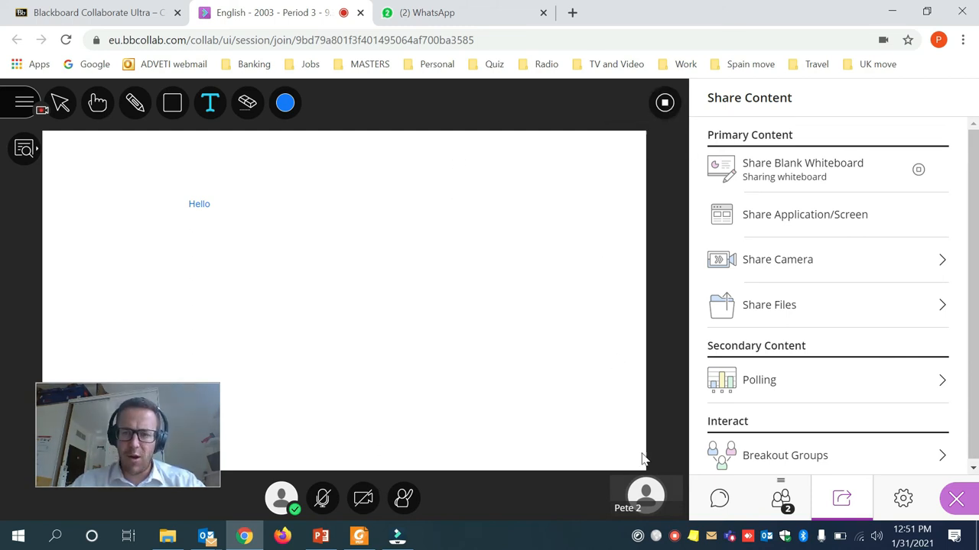
Check the participant's Attendee Controls in the Attendees list, then collapse the Collaborate panel.
left_click(781, 502)
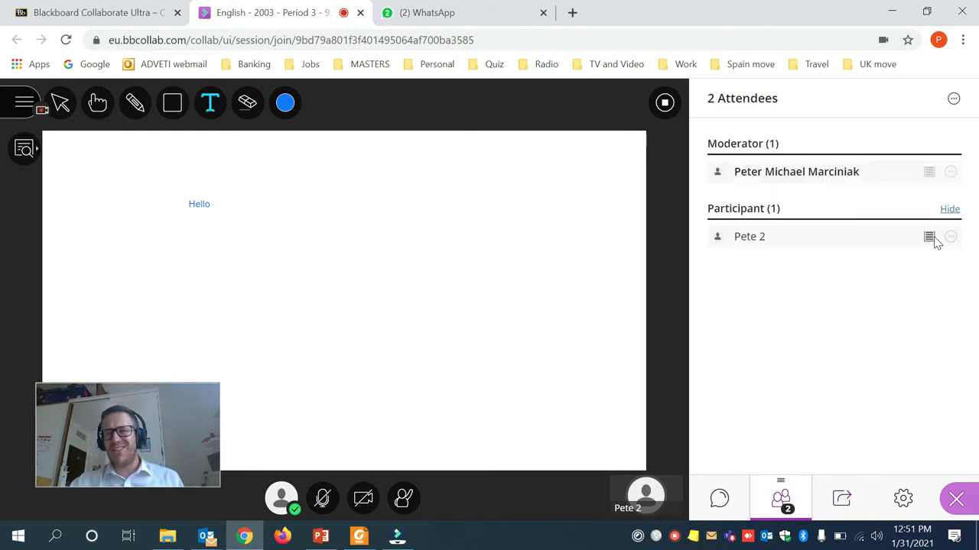
mouse_move(935, 242)
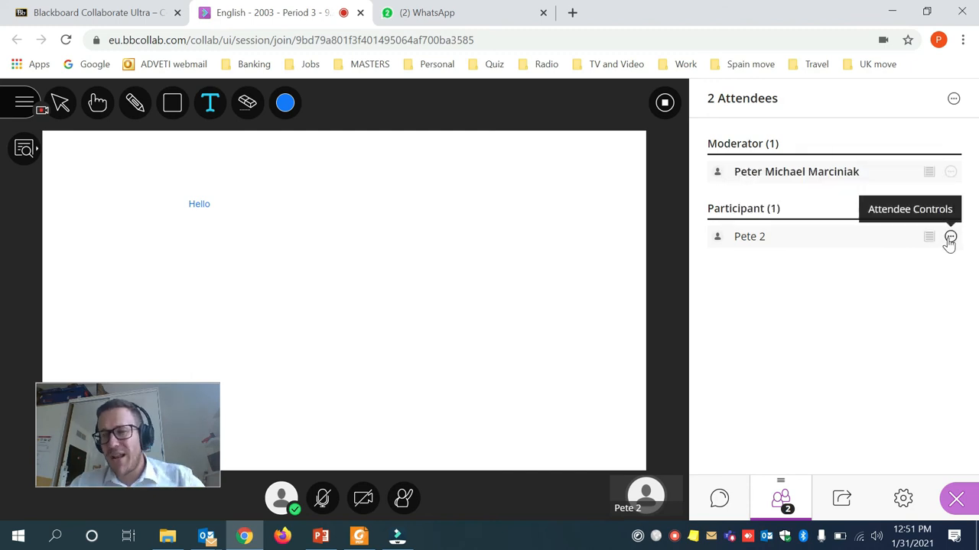
left_click(950, 238)
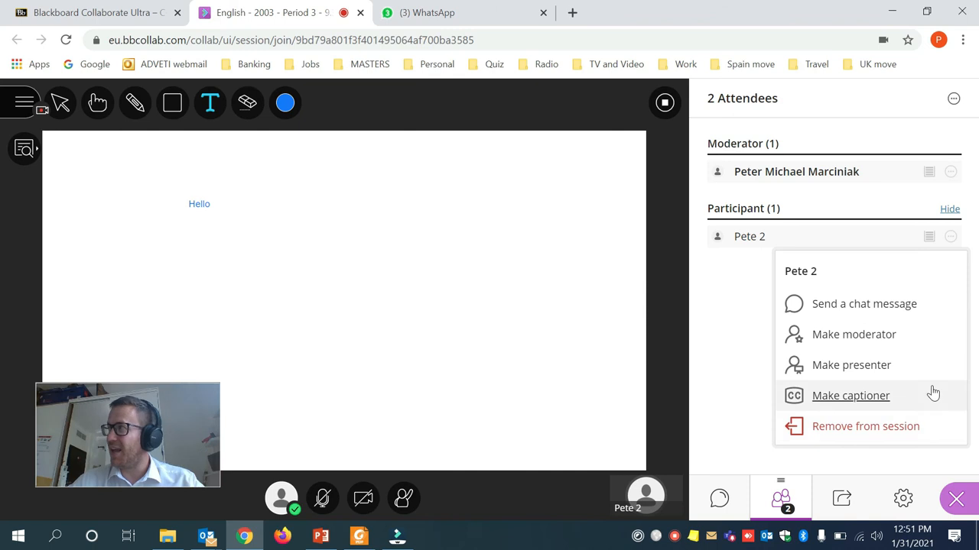
left_click(718, 409)
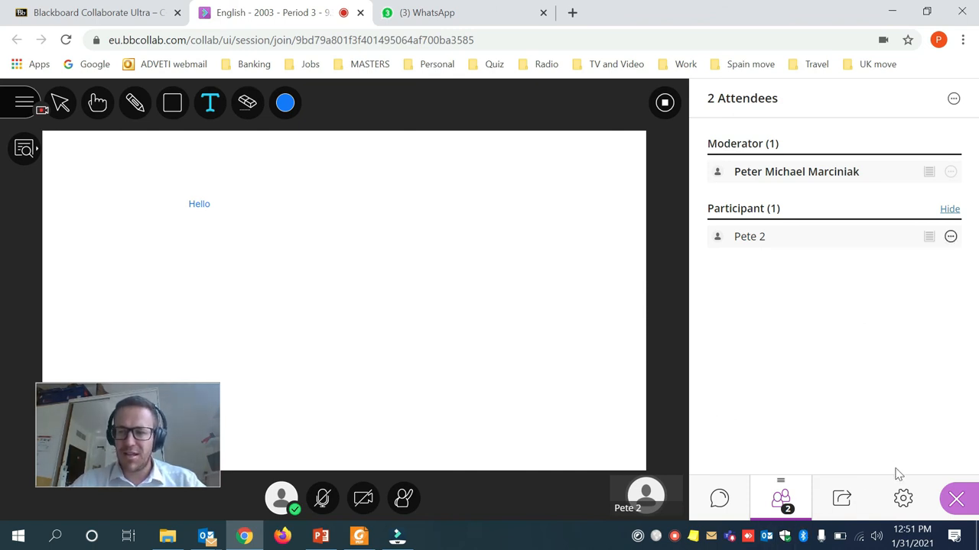
left_click(956, 499)
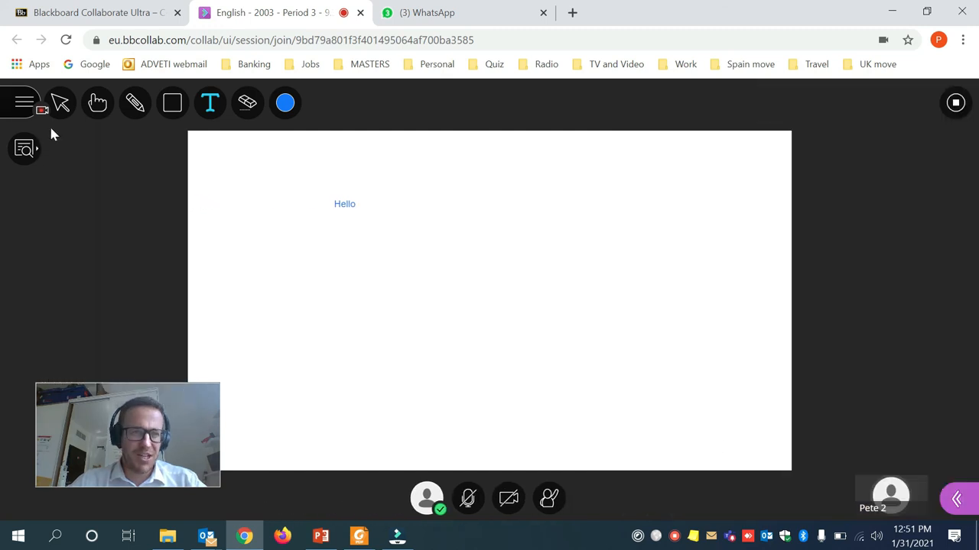
Stop the session recording and close the Collaborate browser tab.
left_click(23, 113)
left_click_drag(96, 432, 861, 436)
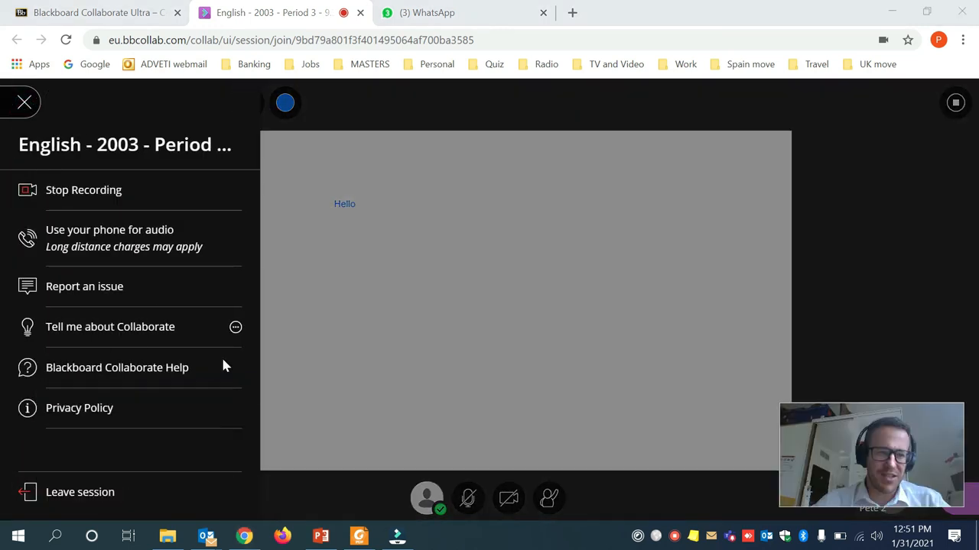
left_click(76, 195)
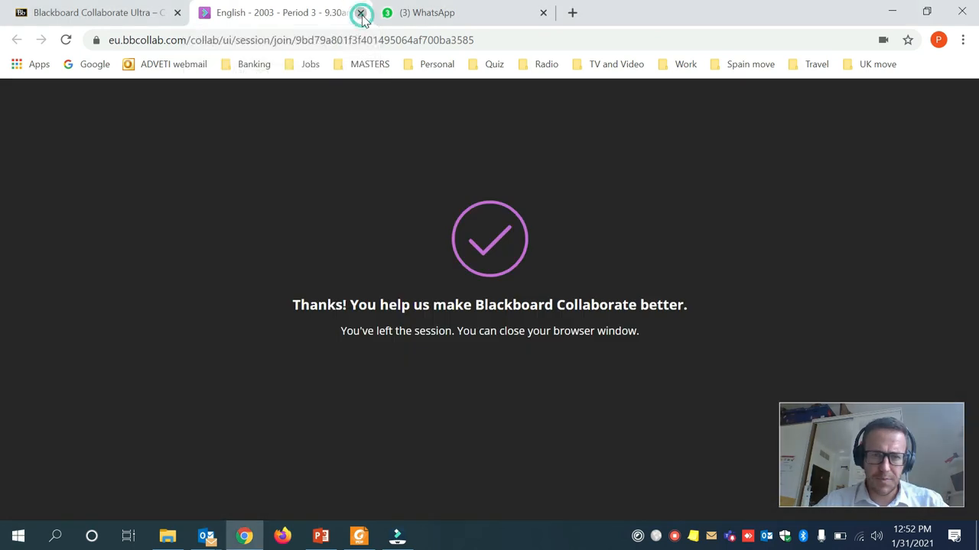
left_click(360, 13)
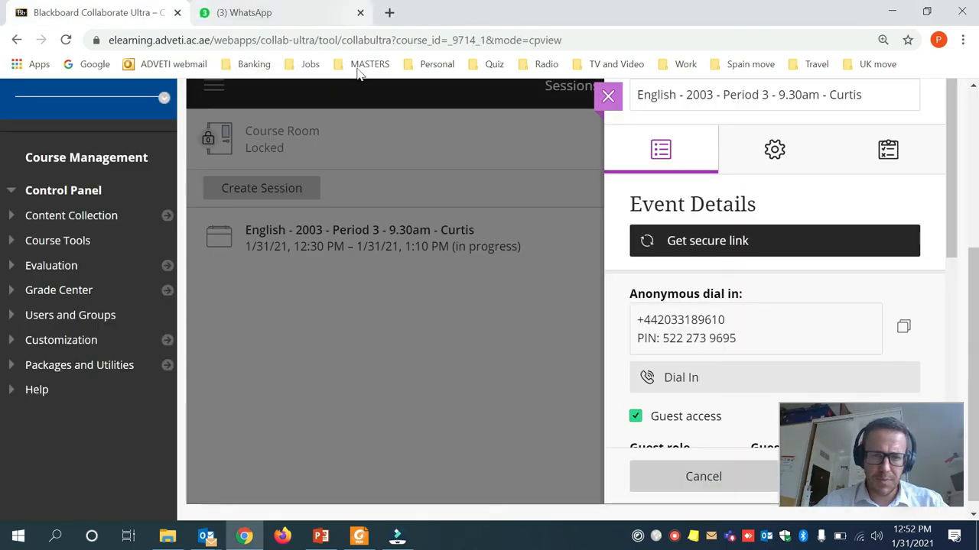
Close Event Details and open the Collaborate Recordings list showing English Period 3 processing.
left_click(609, 98)
scroll(295, 369, "up", 2)
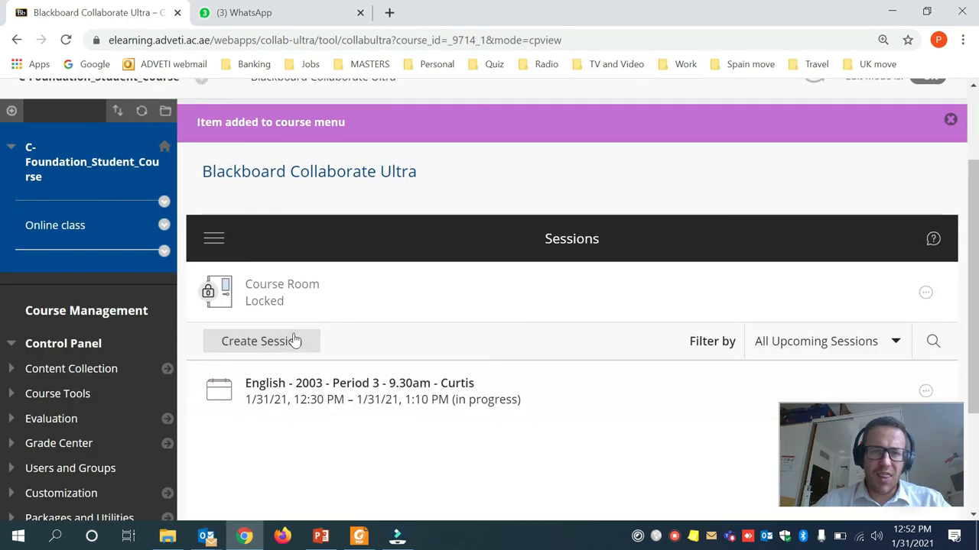
left_click(214, 240)
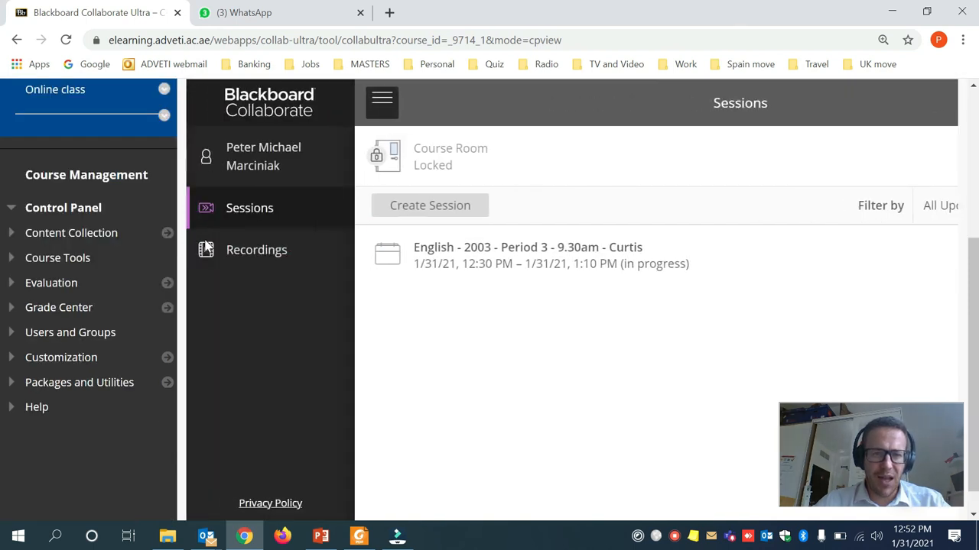
left_click(220, 263)
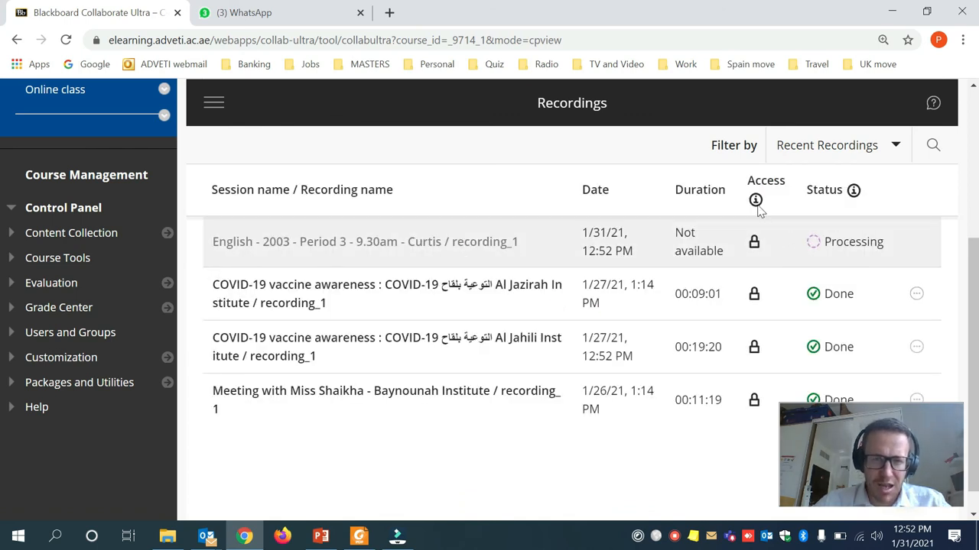
Copy an older recording's link, then return to PowerPoint's title slide.
scroll(333, 302, "up", 2)
scroll(336, 301, "down", 2)
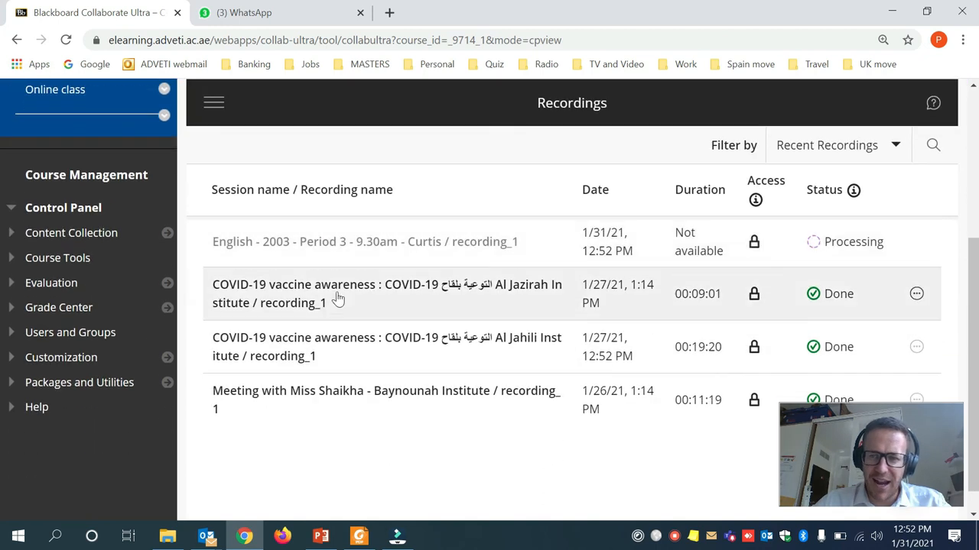
left_click(917, 296)
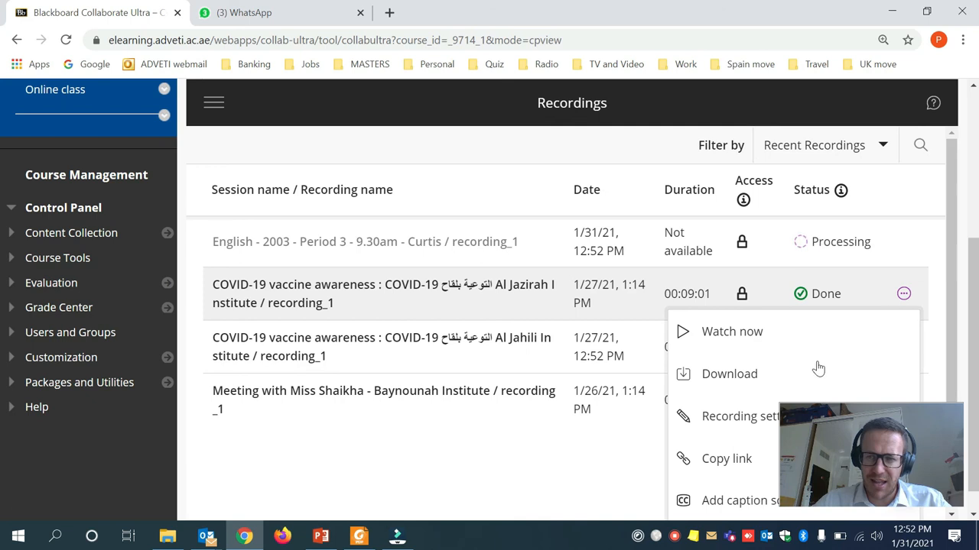
scroll(730, 413, "down", 1)
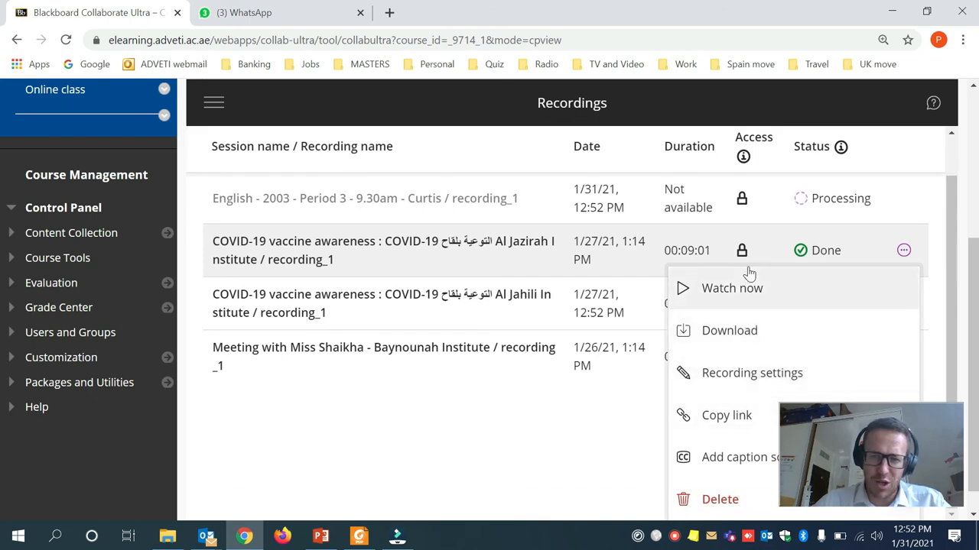
left_click(730, 416)
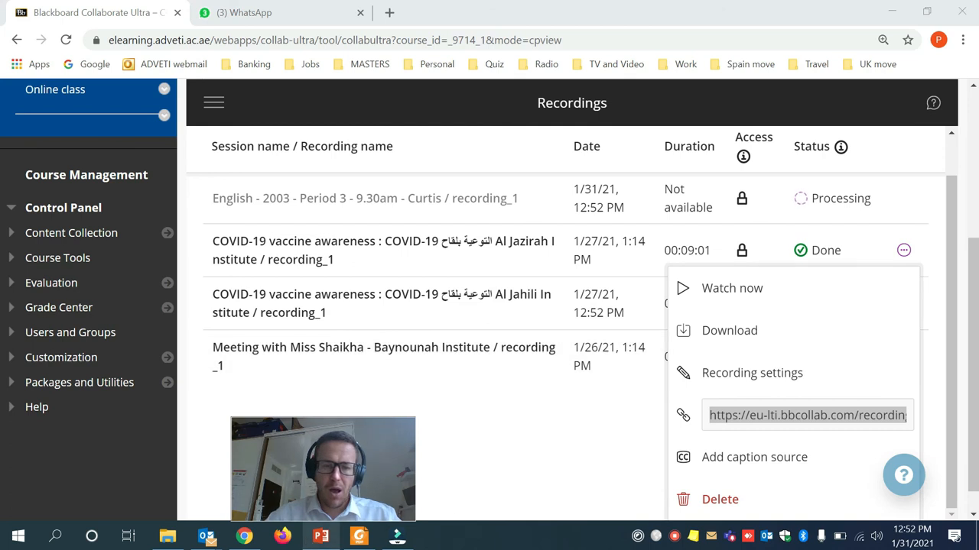
key("alt+Tab")
left_click(126, 176)
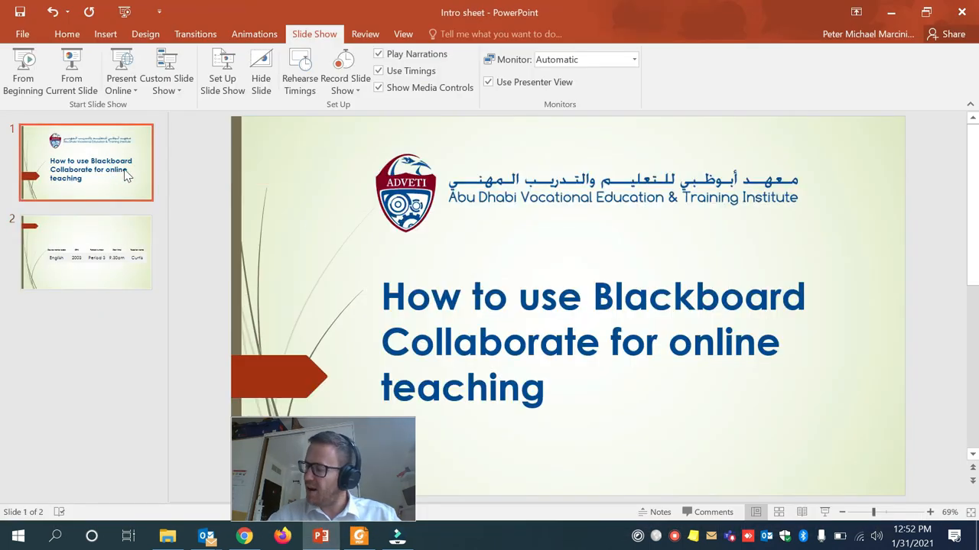